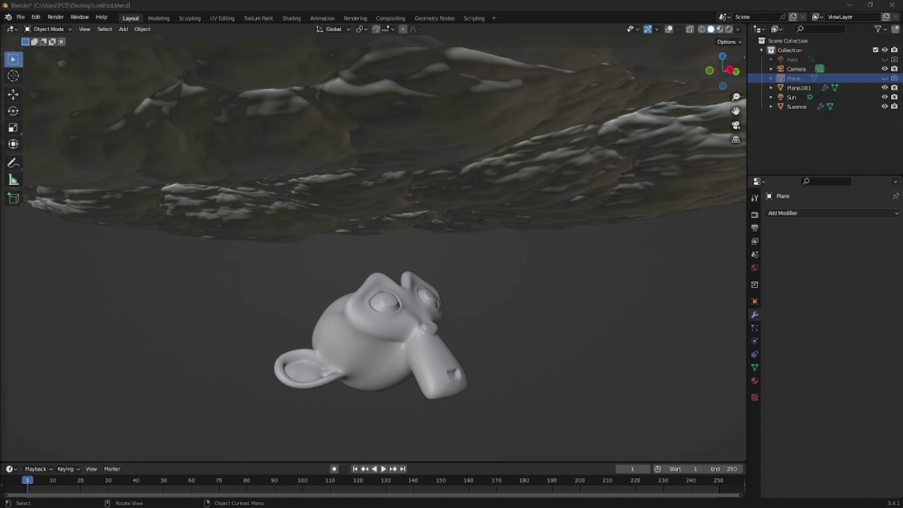
Bring up the photo viewer showing the before.png render of the underwater scene
key("alt+Tab")
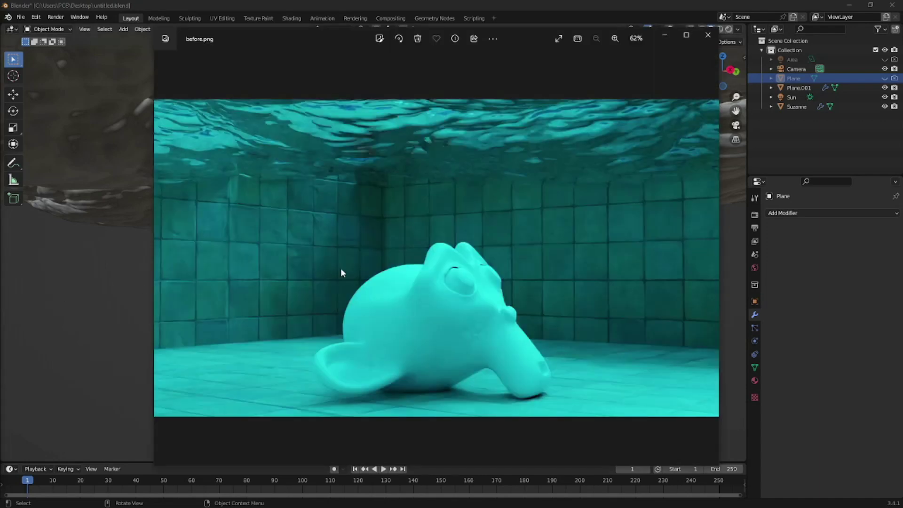
Switch to after.png, zoom in on the caustics around Suzanne, then return to Blender
key("Right")
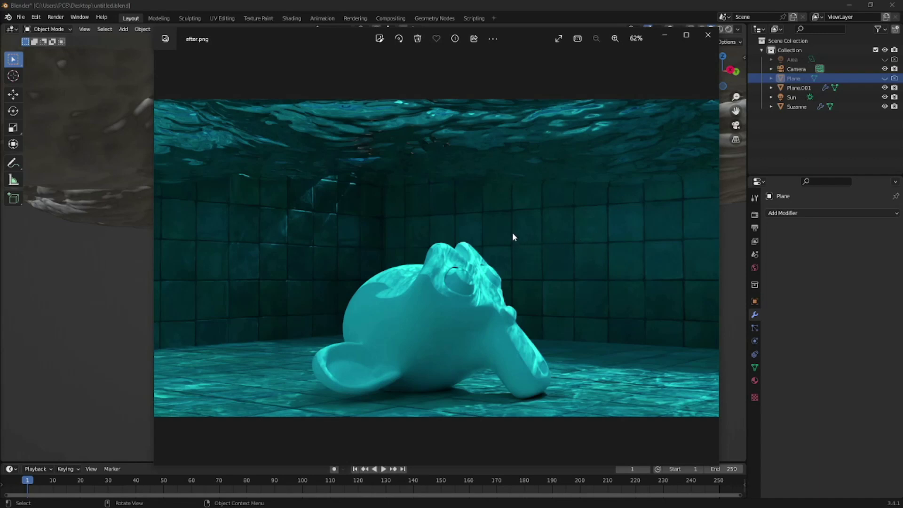
scroll(383, 133, "up", 2)
left_click_drag(532, 240, 429, 133)
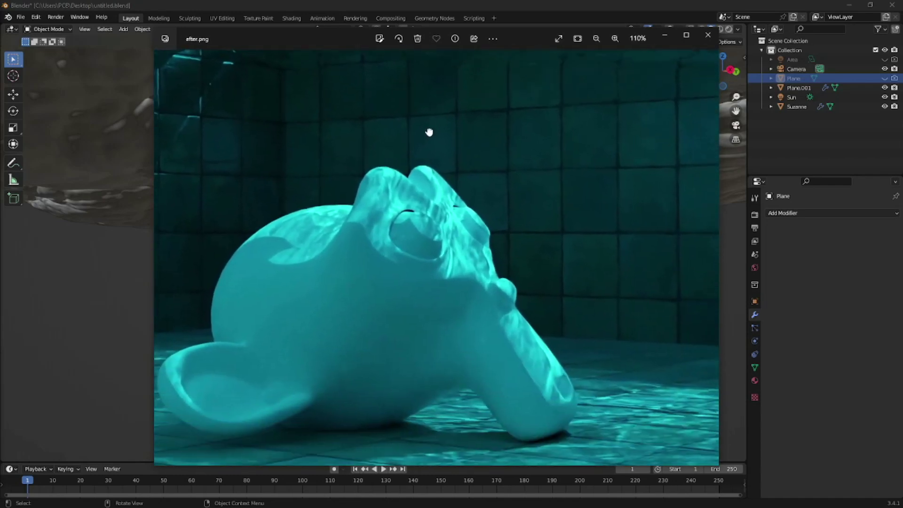
scroll(476, 221, "up", 1)
scroll(475, 220, "up", 1)
left_click_drag(227, 220, 359, 161)
scroll(360, 161, "down", 2)
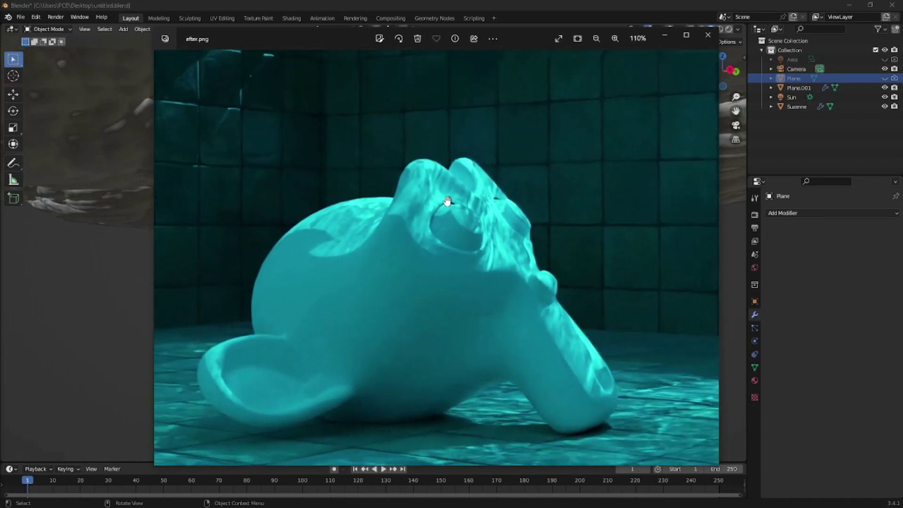
scroll(510, 290, "down", 3)
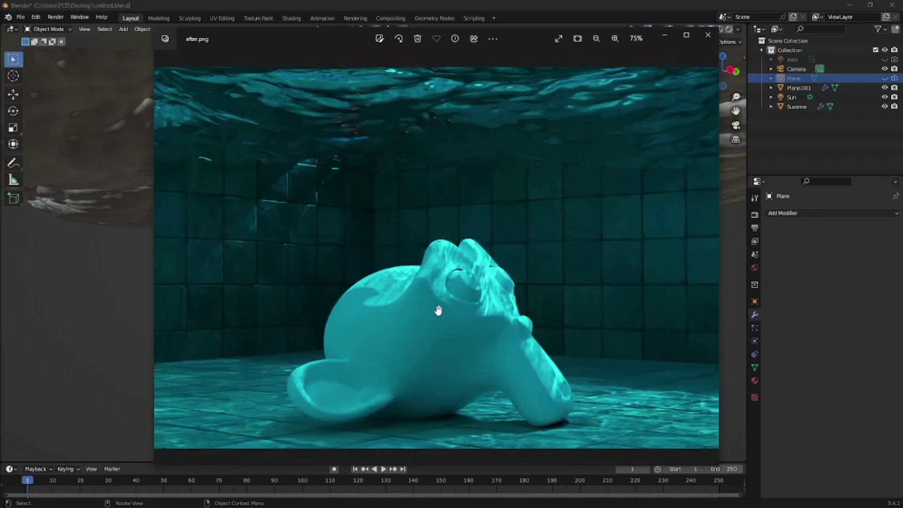
scroll(451, 310, "down", 1)
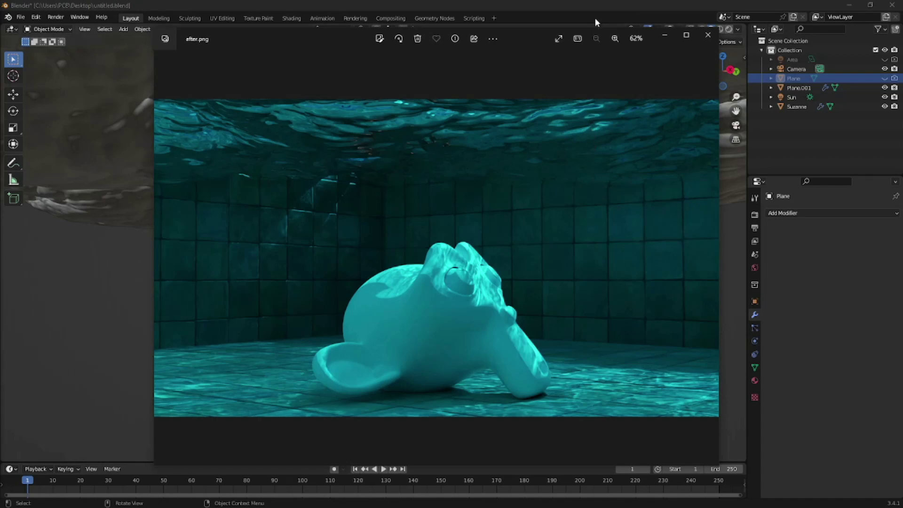
left_click(596, 2)
Turn on viewport overlays and select the Sun lamp
middle_click_drag(469, 218, 508, 189)
scroll(508, 189, "down", 2)
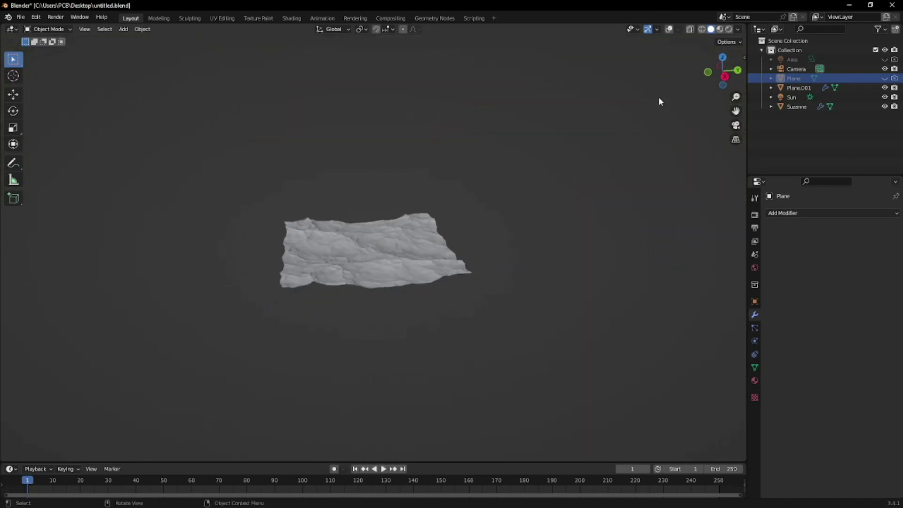
left_click(669, 30)
left_click(569, 77)
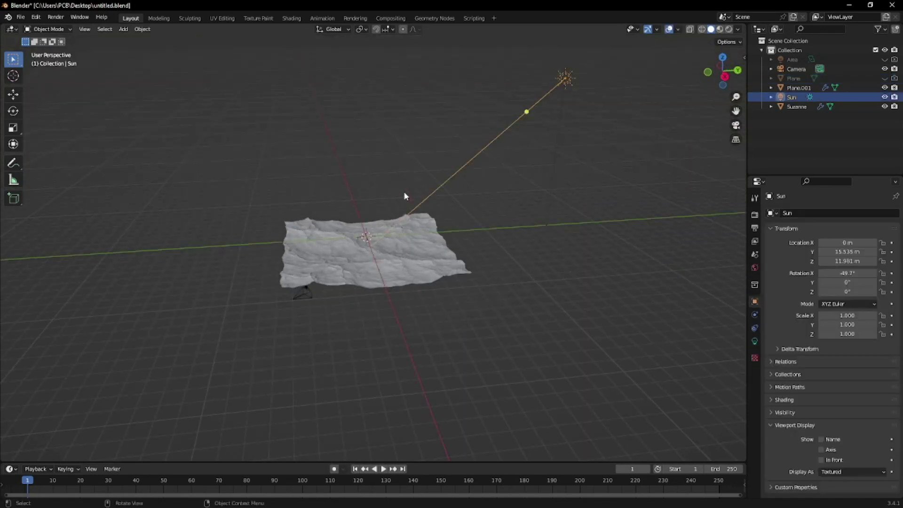
Select Plane.001 to show its Ocean modifier (Time 0.84, Choppiness 2.28, Wind 30 m/s)
scroll(405, 193, "up", 4)
middle_click_drag(407, 197, 427, 198)
left_click(273, 235)
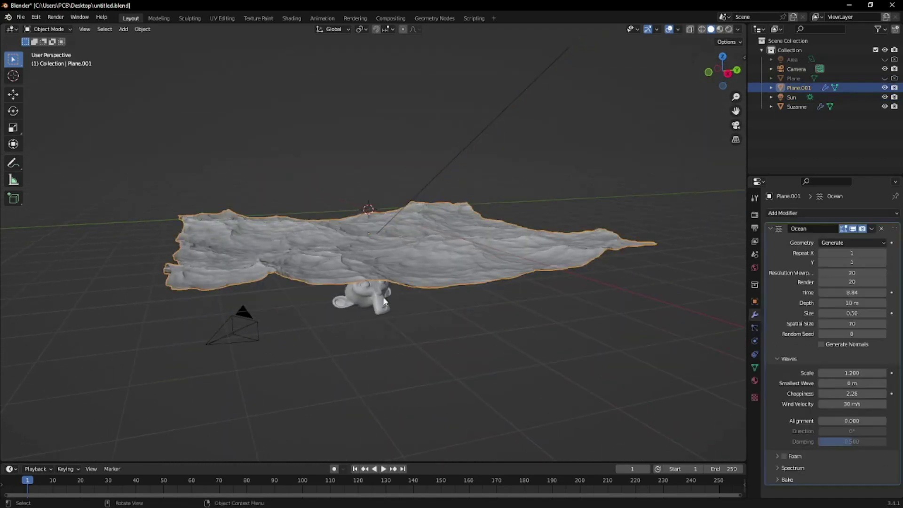
scroll(337, 285, "up", 5)
middle_click_drag(337, 285, 448, 269)
scroll(383, 279, "down", 5)
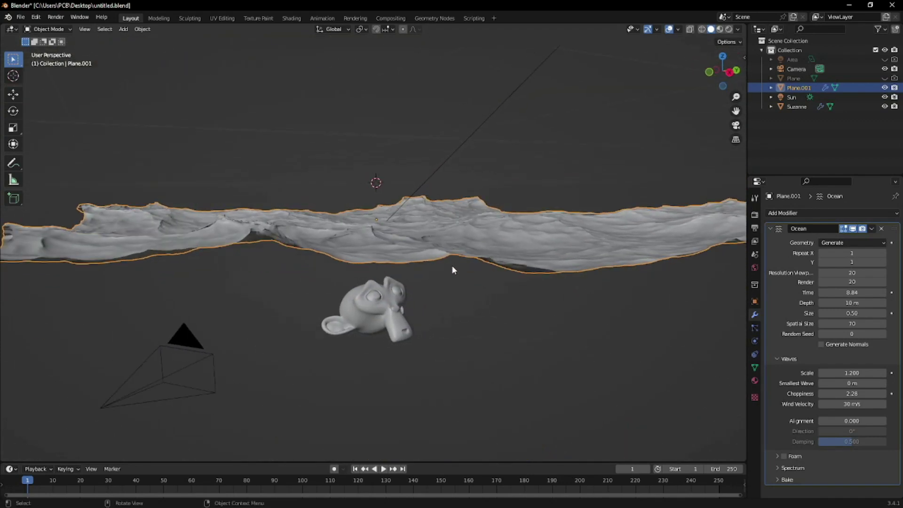
Start a new General file, discarding changes to the current scene
left_click(21, 17)
mouse_move(39, 28)
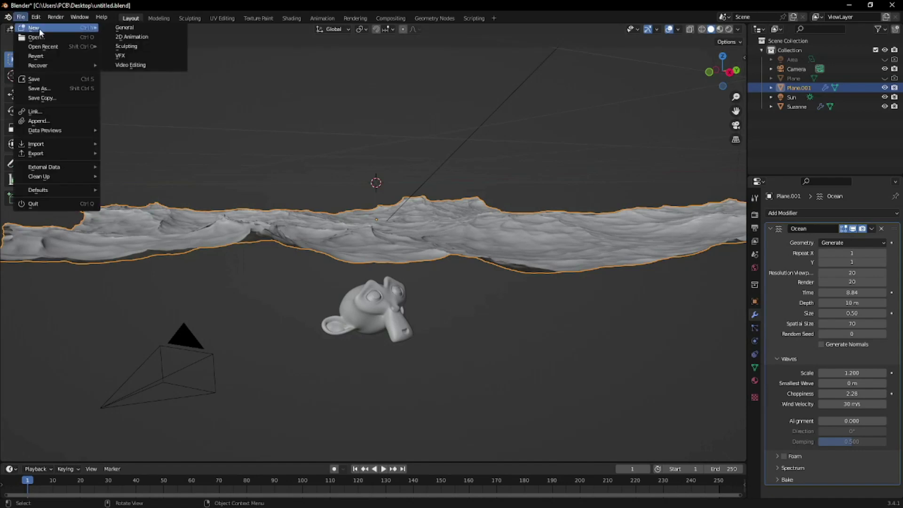
left_click(130, 30)
left_click(480, 272)
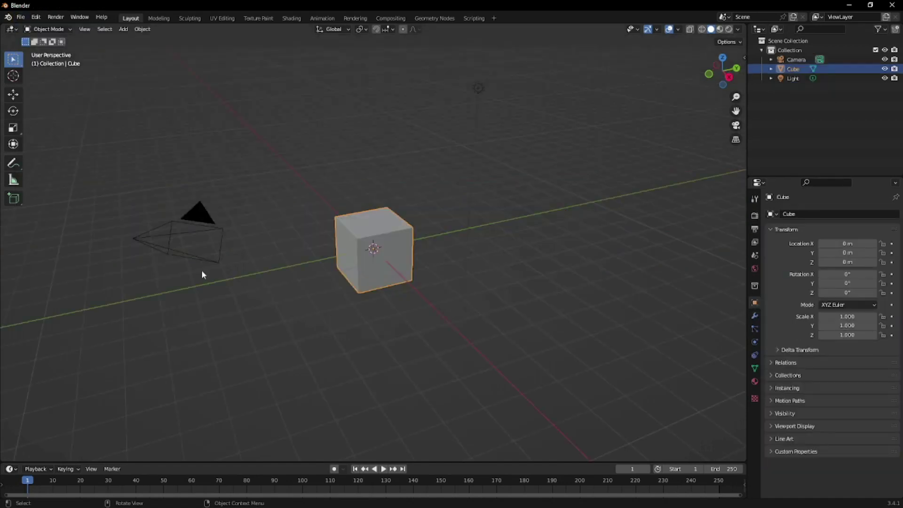
scroll(394, 244, "up", 2)
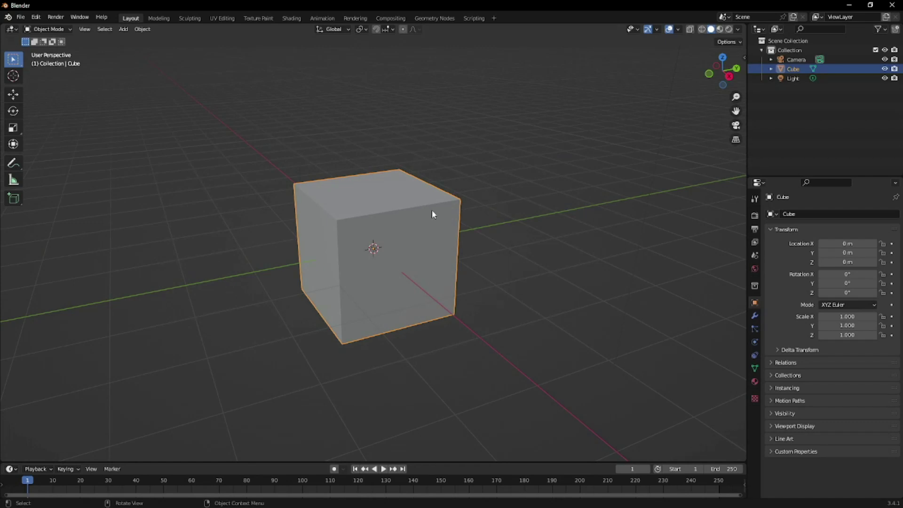
middle_click_drag(432, 210, 390, 203)
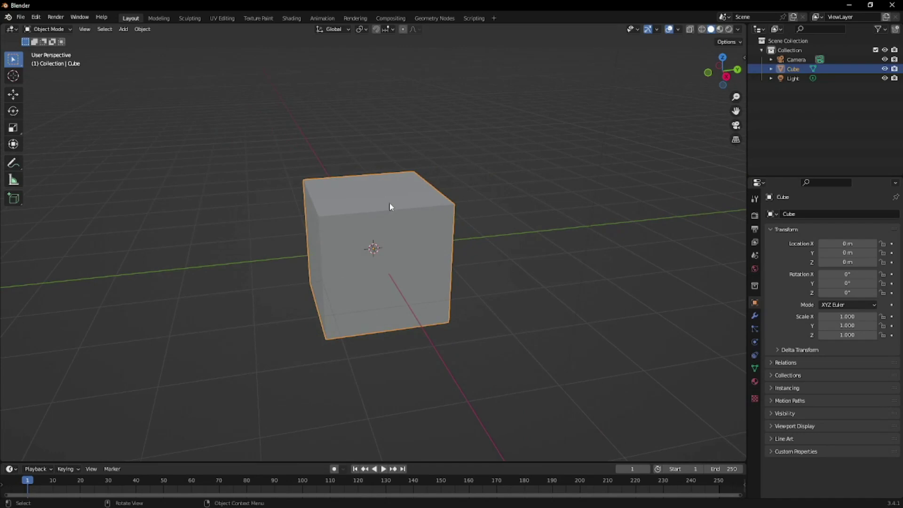
Replace the default cube with a plane and add a Monkey head
key("Delete")
key("shift+a")
left_click(409, 202)
middle_click_drag(300, 257, 352, 269)
key("shift+a")
mouse_move(348, 269)
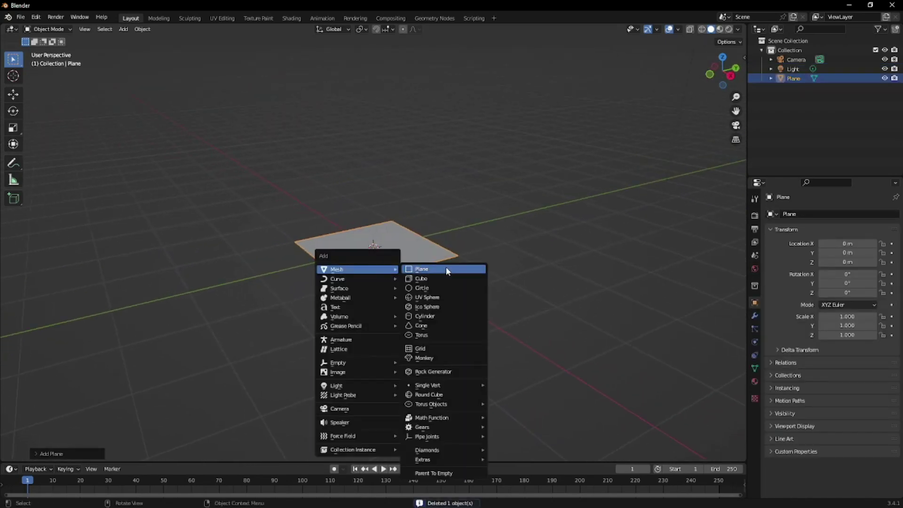
left_click(426, 358)
Turn on Screencast Keys in the sidebar to show keystrokes on screen
scroll(428, 357, "up", 4)
mouse_move(414, 256)
middle_mouse_down()
mouse_move(399, 225)
mouse_move(409, 247)
middle_mouse_up()
middle_click_drag(365, 199, 355, 208)
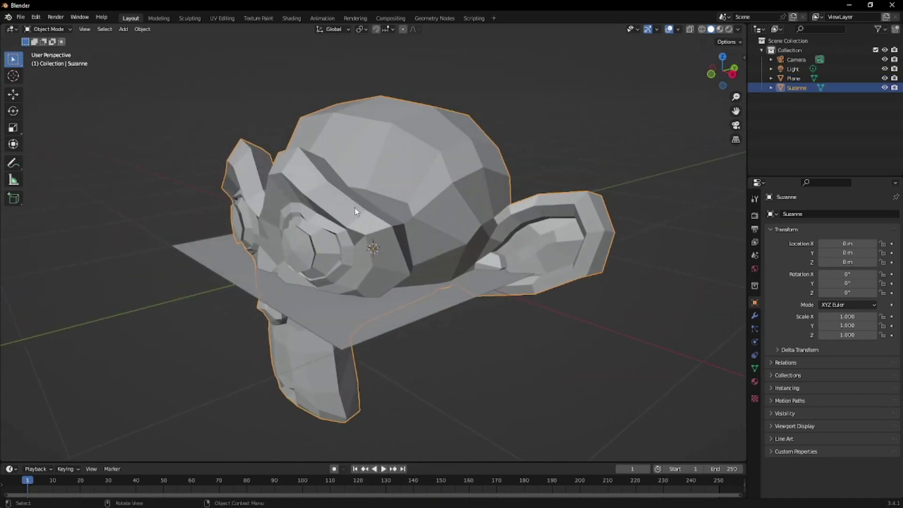
key("n")
left_click(741, 131)
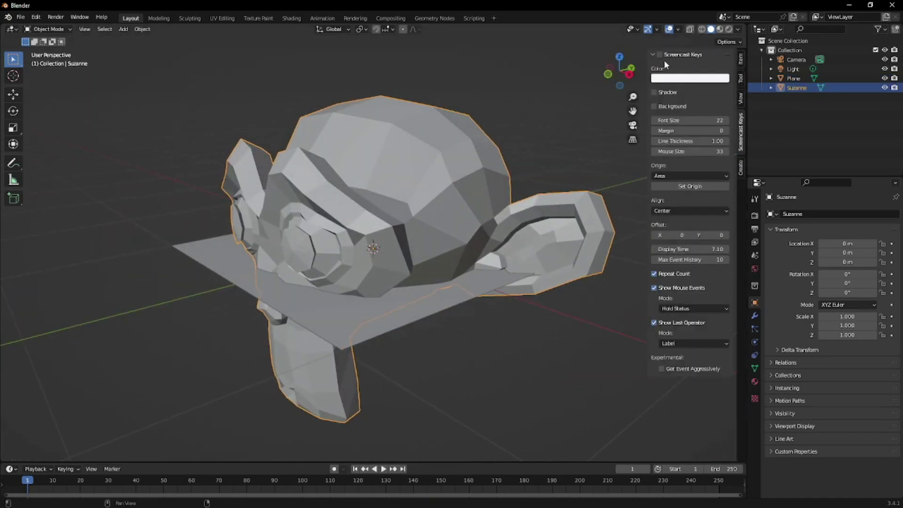
left_click(364, 171)
middle_click_drag(436, 115, 459, 112)
left_click(407, 119)
left_click(490, 72)
left_click(410, 131)
scroll(410, 131, "down", 1)
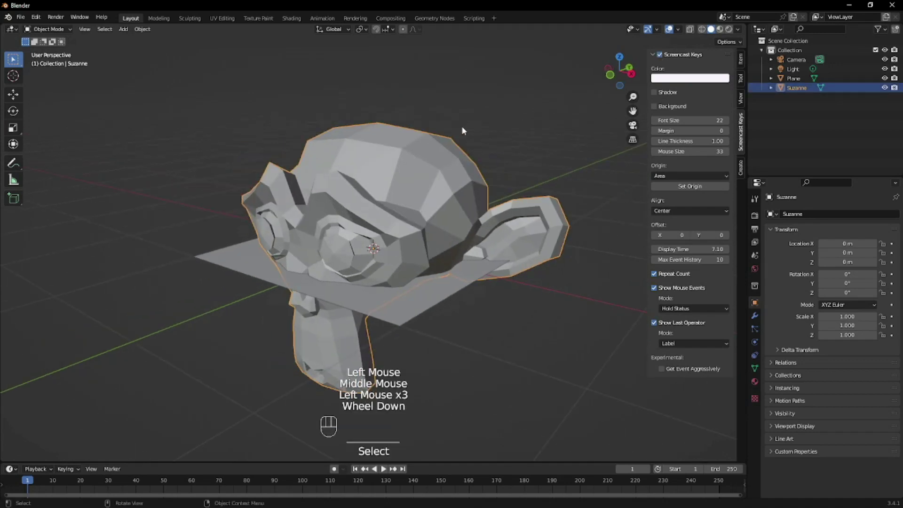
key("n")
middle_click_drag(418, 195, 399, 154)
Give Suzanne a level-2 subdivision and smooth shading
key("ctrl+2")
right_click(400, 153)
left_click(383, 155)
middle_click_drag(379, 210, 374, 206)
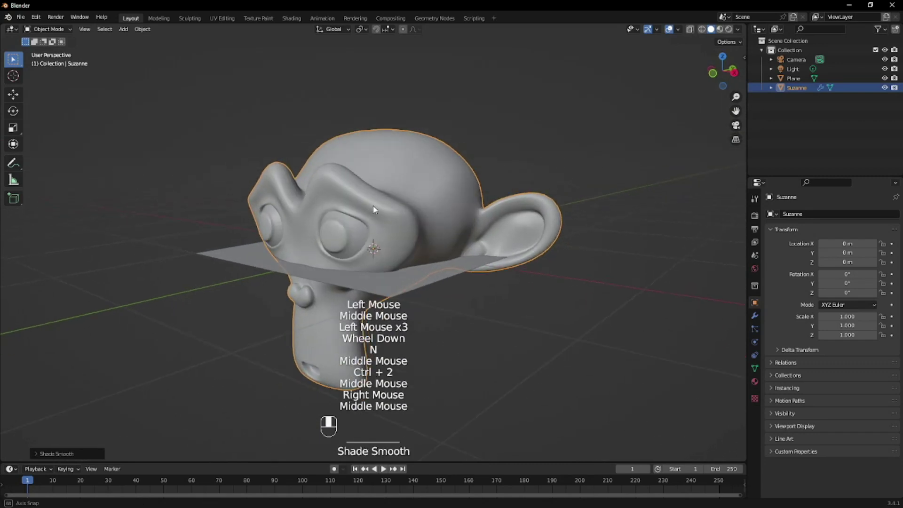
Hide Suzanne from the viewport and select the plane
left_click(884, 87)
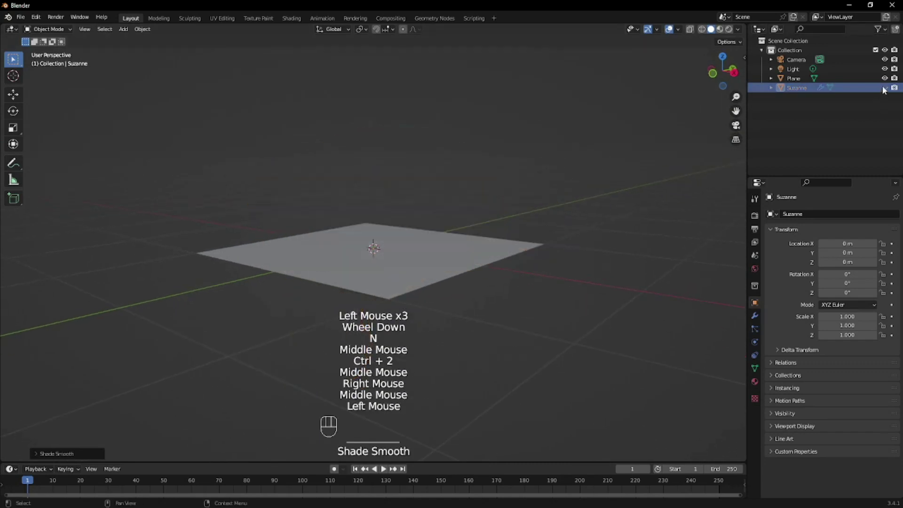
left_click(321, 273)
middle_click_drag(369, 228, 352, 244)
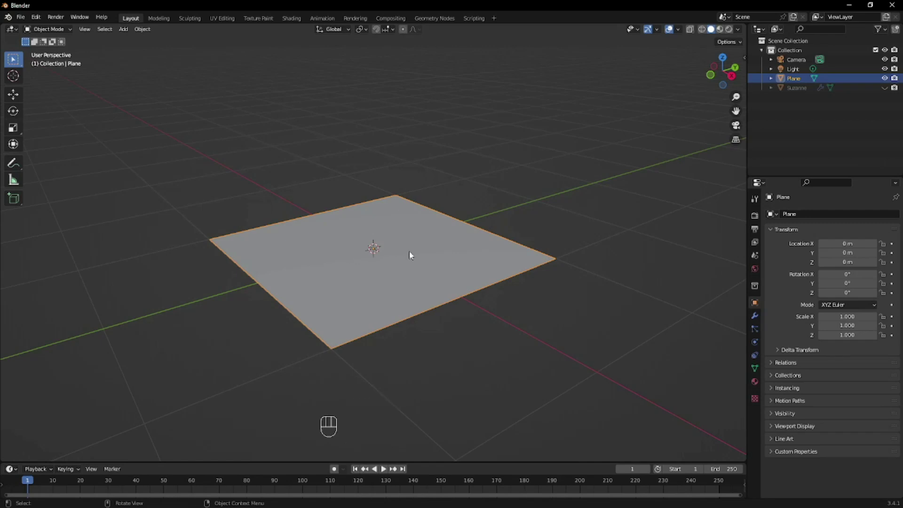
Add an Ocean modifier to the plane at default settings and zoom out to see the waves
middle_click_drag(385, 286, 382, 286)
left_click(754, 316)
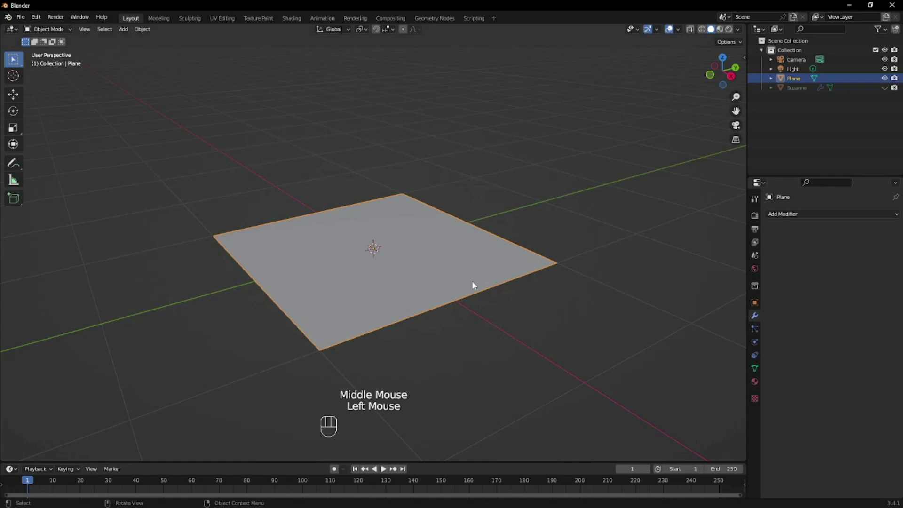
left_click(821, 214)
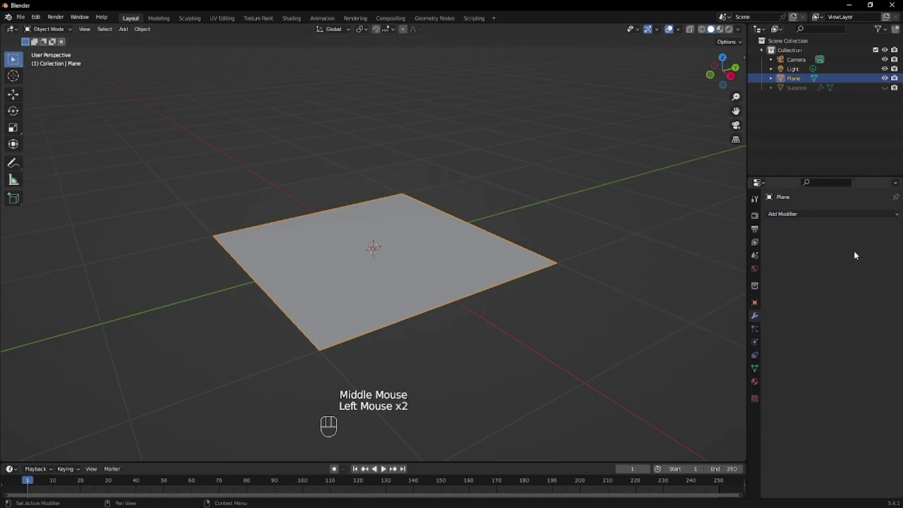
left_click(873, 214)
left_click(865, 287)
scroll(402, 249, "down", 5)
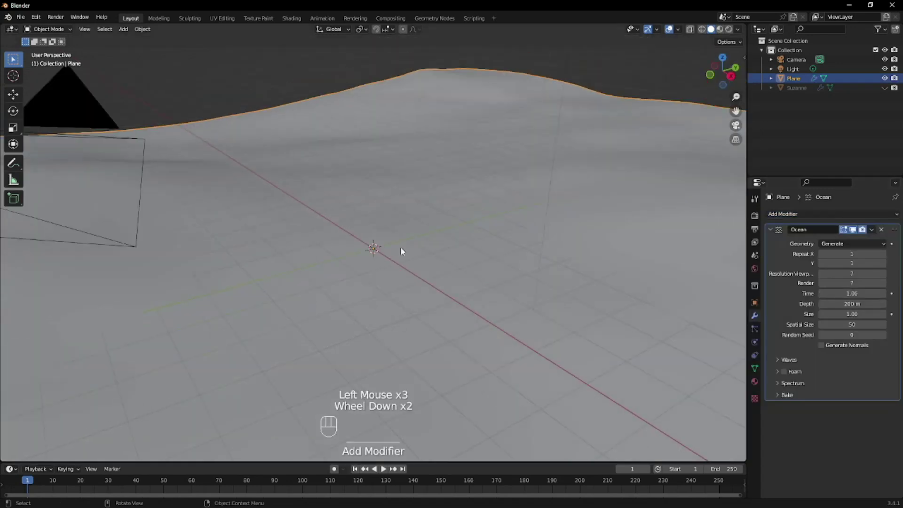
scroll(403, 251, "down", 1)
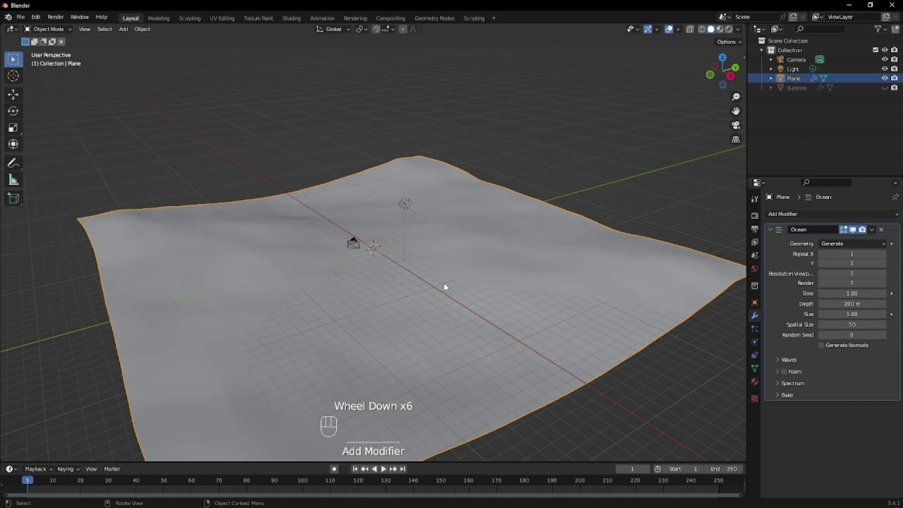
scroll(445, 285, "down", 1)
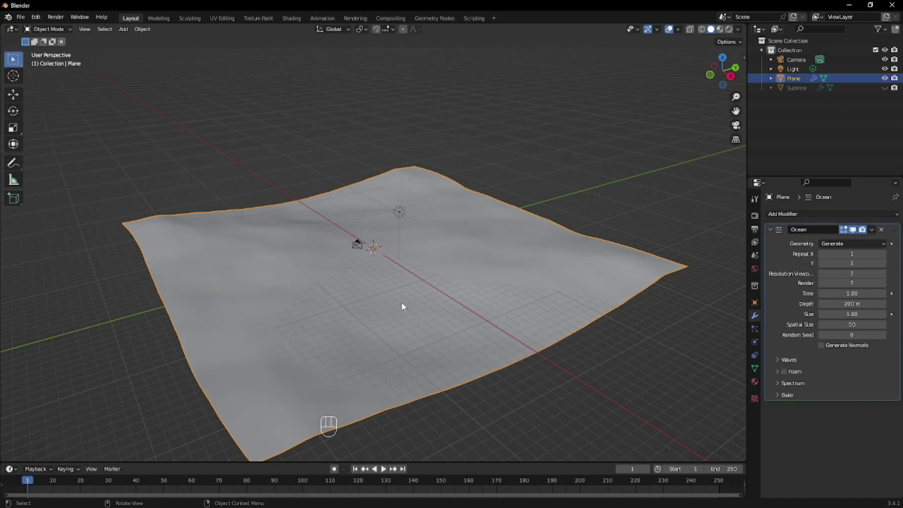
Set ocean Time to 6.27 and Depth to 10 m, and unhide Suzanne
left_click(855, 273)
left_click(849, 294)
left_click(789, 359)
left_click_drag(834, 295, 819, 304)
left_click_drag(846, 314, 861, 314)
left_click(885, 87)
scroll(424, 272, "down", 1)
middle_click_drag(424, 287, 426, 268)
scroll(426, 268, "up", 2)
Set ocean Size to 0.50 and Spatial Size to 70
left_click_drag(857, 314, 821, 314)
left_click(873, 326)
type("70")
key("Return")
scroll(449, 305, "up", 3)
middle_click_drag(447, 310, 471, 302)
Set the wave Scale to 1.2 and Choppiness to 2.28
left_click(873, 376)
type("1.1")
key("Return")
left_click(852, 376)
type("1.2")
key("Return")
mouse_move(414, 291)
middle_mouse_down()
mouse_move(417, 326)
mouse_move(414, 294)
middle_mouse_up()
left_click(852, 395)
type("2.28")
key("Return")
middle_click_drag(341, 285, 365, 309)
Try ocean Resolution 20, return it to 8, and reselect the ocean surface
right_click(696, 339)
left_click(696, 339)
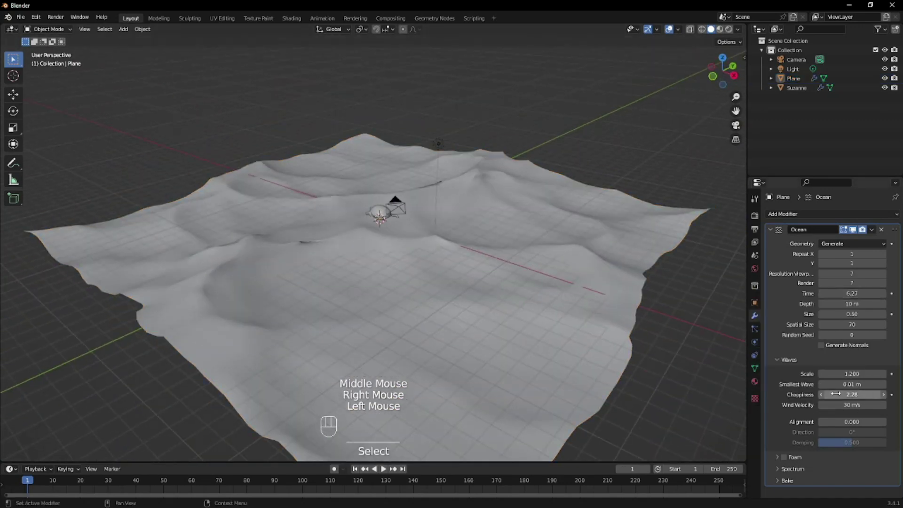
left_click_drag(853, 274, 853, 283)
type("20")
key("Return")
middle_click_drag(257, 277, 259, 303)
left_click_drag(857, 274, 858, 283)
type("8")
key("Return")
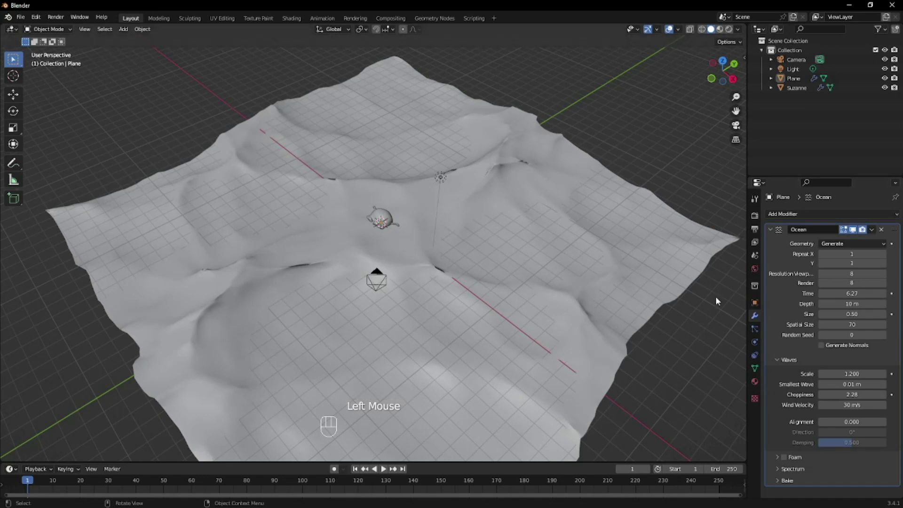
middle_click_drag(566, 301, 525, 278)
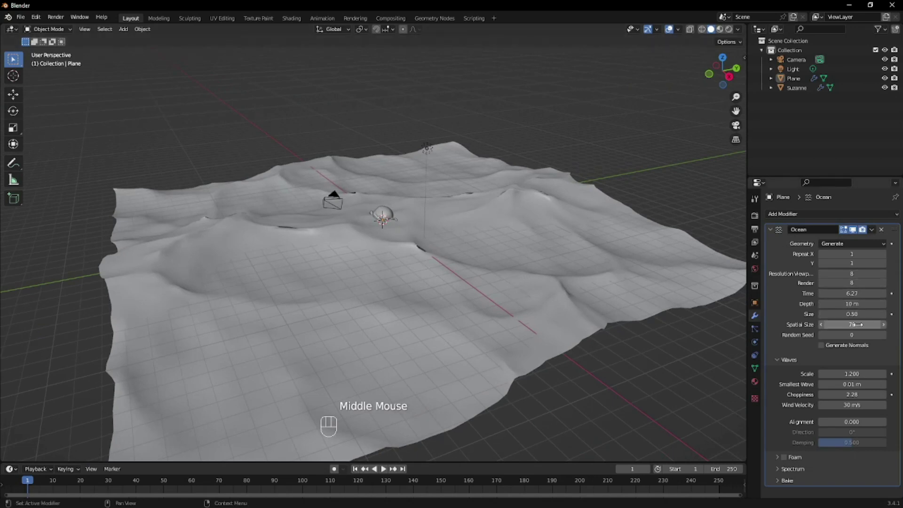
left_click(459, 232)
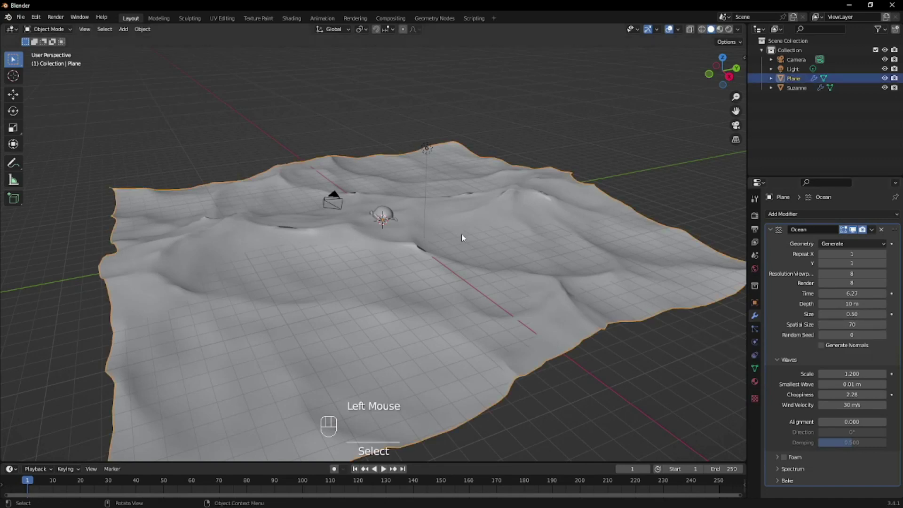
Cancel scaling of the ocean plane, leaving its size and resolution unchanged
key("s")
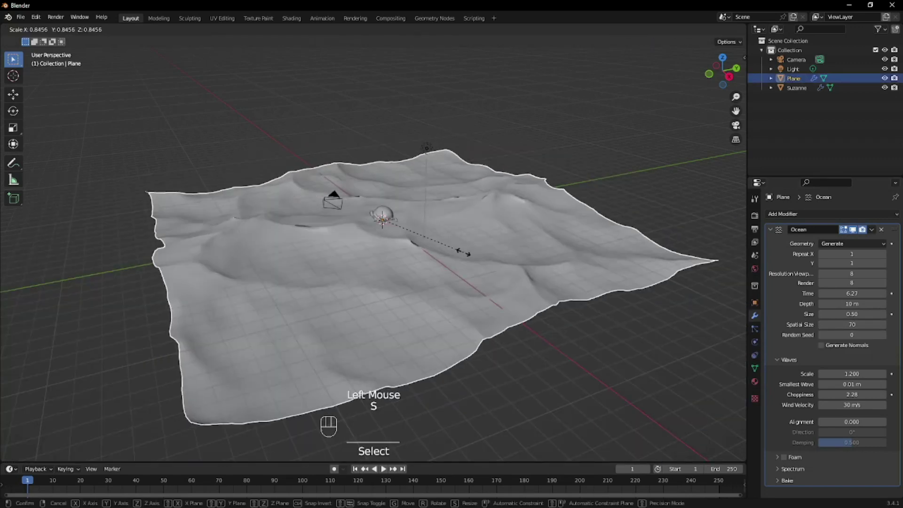
right_click(453, 253)
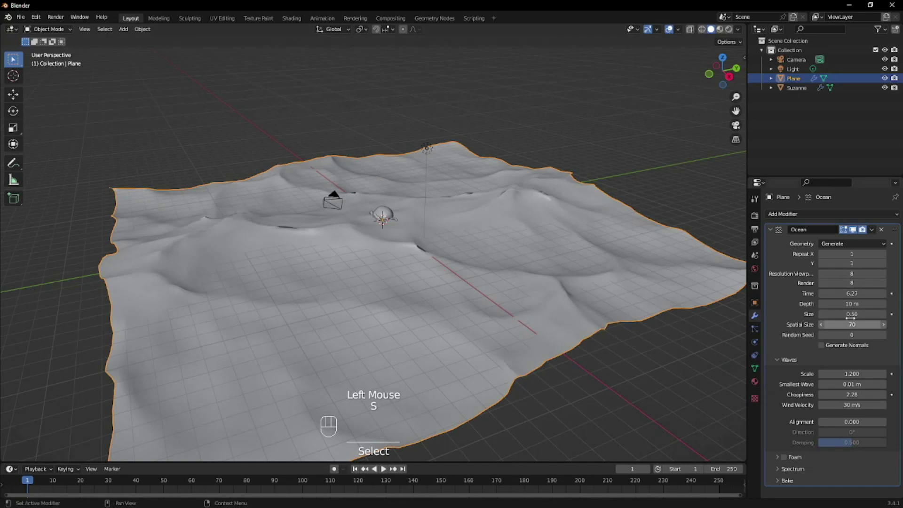
left_click(854, 281)
left_click_drag(854, 281, 859, 274)
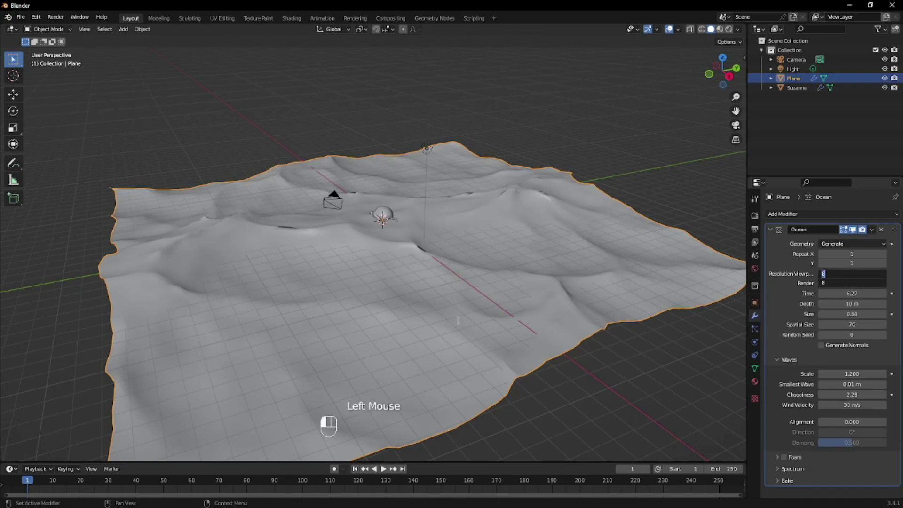
left_click(597, 394)
middle_click_drag(490, 375, 607, 372)
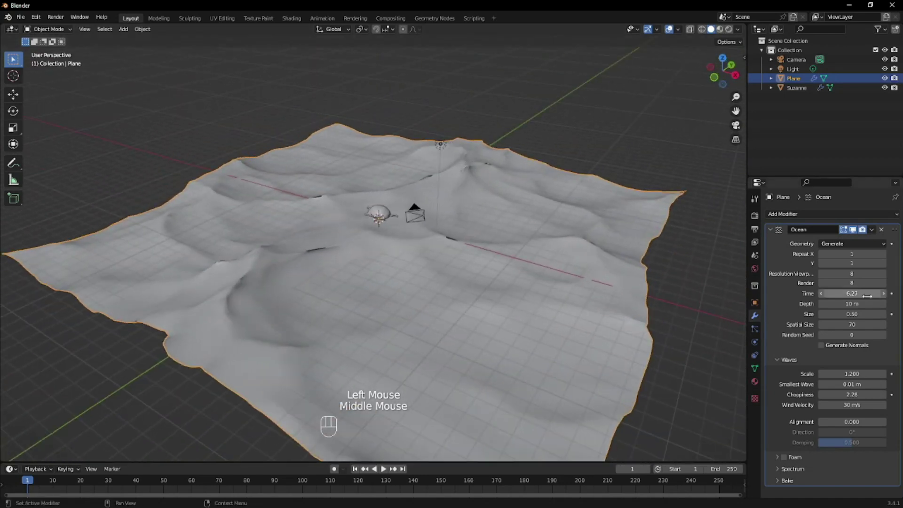
Set the ocean resolution to 20 and inspect the finer surface
left_click(857, 272)
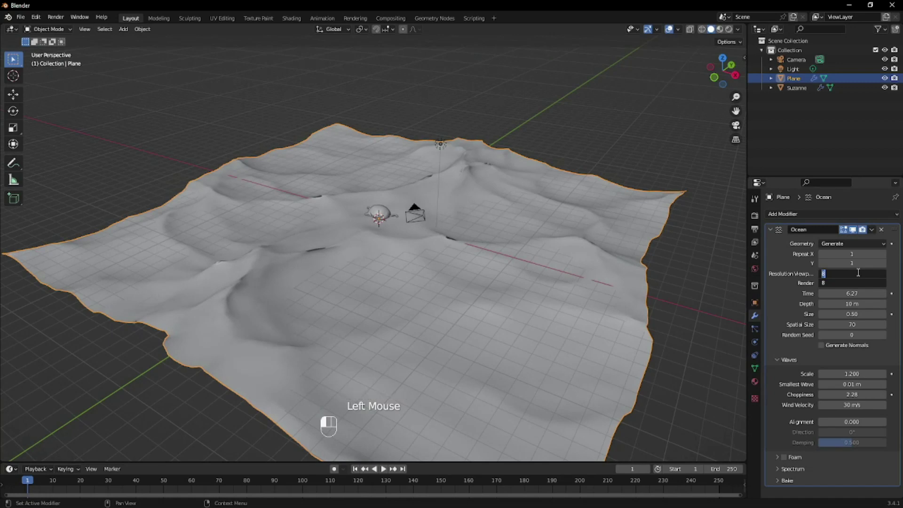
left_click(313, 281)
scroll(313, 280, "up", 3)
middle_click_drag(304, 289, 481, 290)
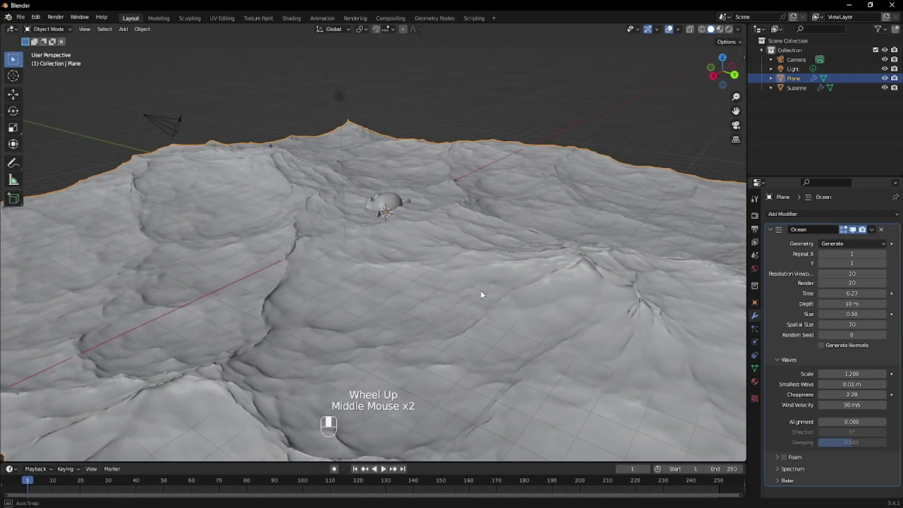
middle_click_drag(331, 302, 420, 293)
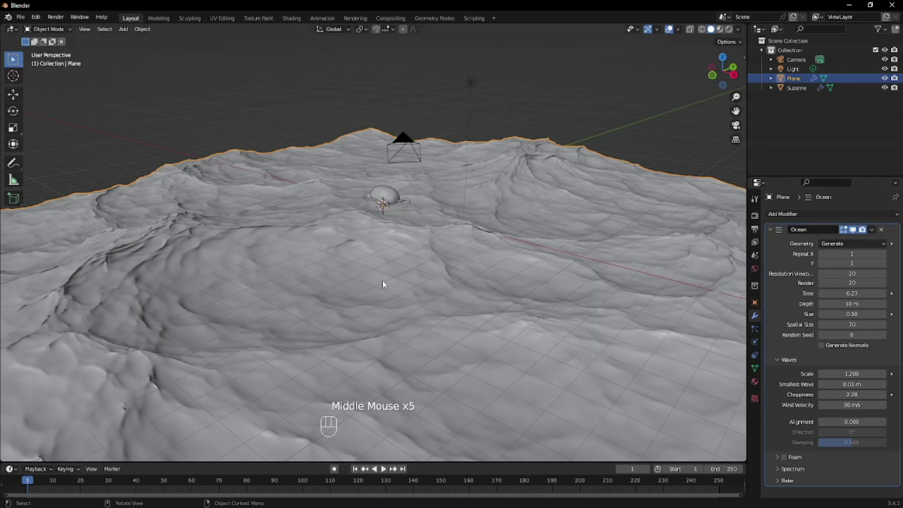
scroll(382, 282, "down", 2)
middle_click_drag(376, 285, 378, 261)
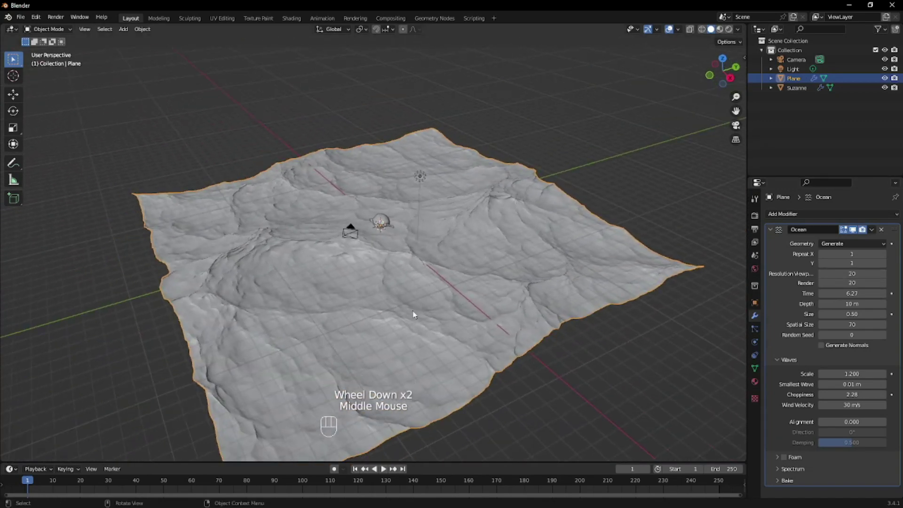
Set the viewport resolution back to 8
left_click(865, 274)
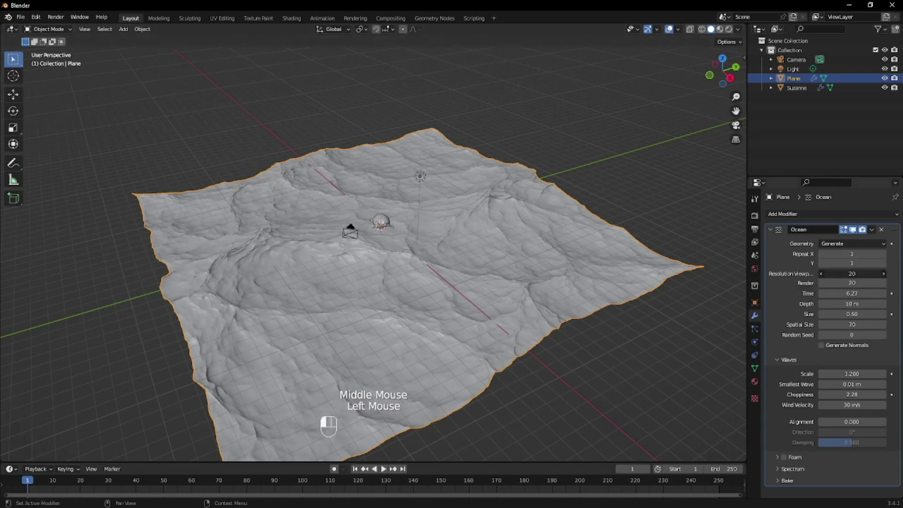
type("8")
key("Return")
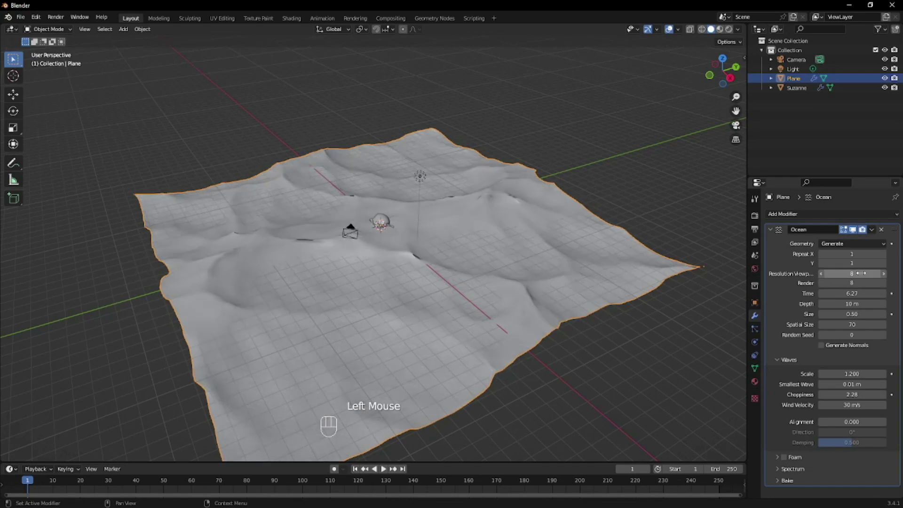
scroll(339, 308, "up", 3)
middle_click_drag(343, 322, 398, 335)
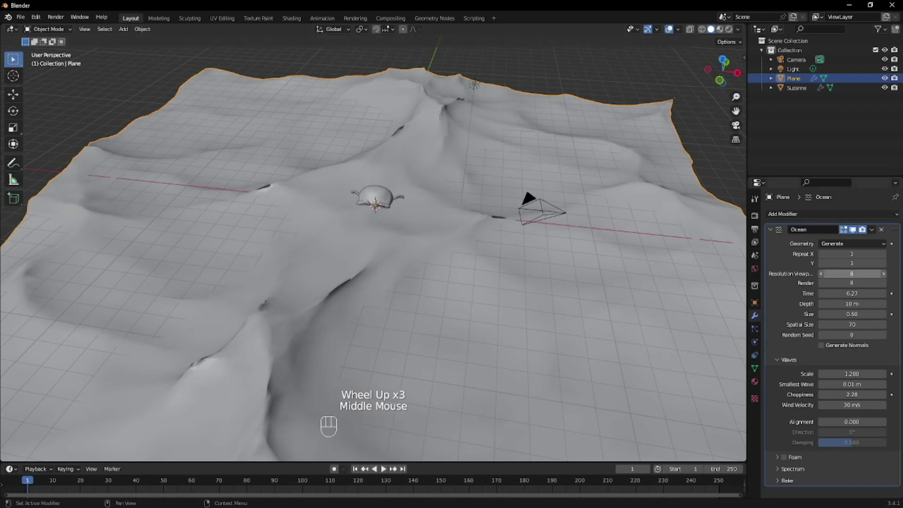
Set viewport and render resolution to 20, then both to 8, and select Suzanne
left_click_drag(848, 273, 848, 283)
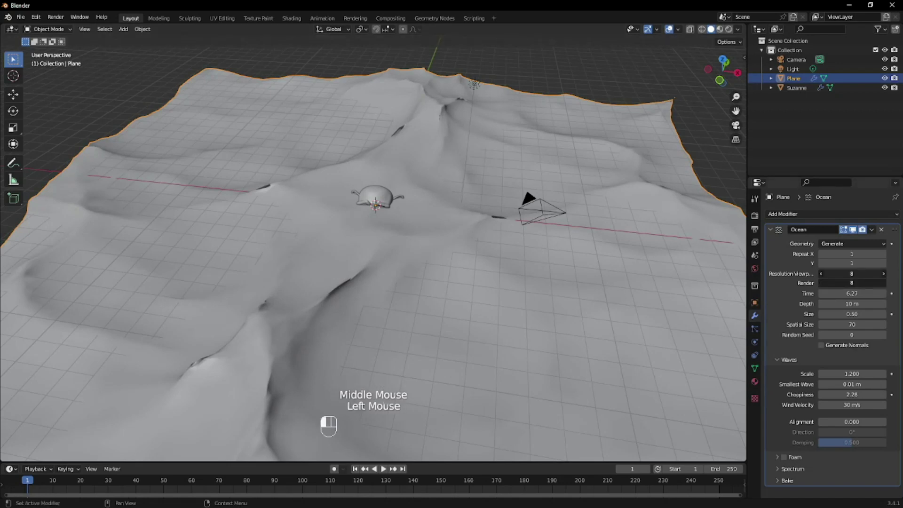
left_click(848, 272)
left_click_drag(848, 272, 848, 283)
type("8")
key("Return")
scroll(376, 256, "down", 2)
mouse_move(383, 254)
middle_mouse_down()
mouse_move(319, 254)
mouse_move(444, 233)
mouse_move(413, 230)
mouse_move(389, 252)
middle_mouse_up()
scroll(380, 253, "down", 1)
scroll(381, 217, "up", 2)
left_click(388, 179)
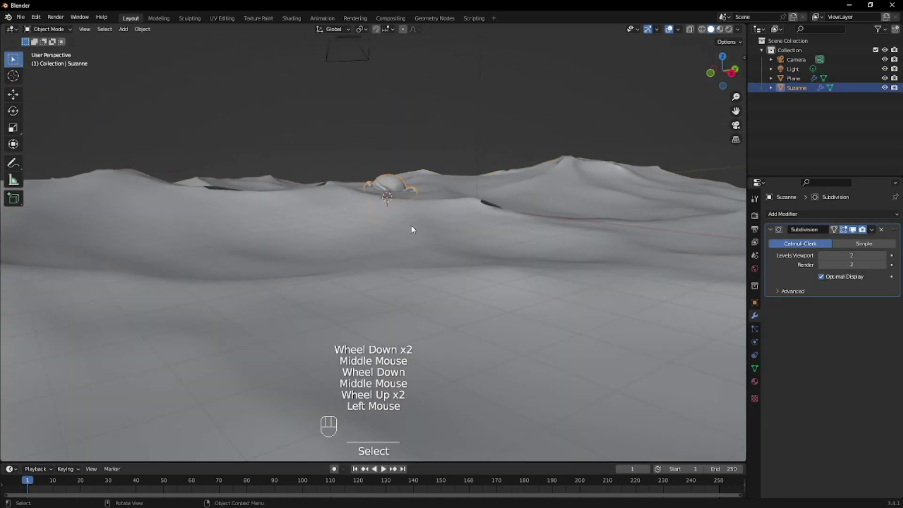
Move Suzanne straight down along Z below the ocean, then reselect the ocean plane
key("g")
mouse_move(399, 256)
middle_mouse_down()
mouse_move(391, 233)
mouse_move(406, 225)
mouse_move(413, 248)
middle_mouse_up()
scroll(391, 234, "up", 2)
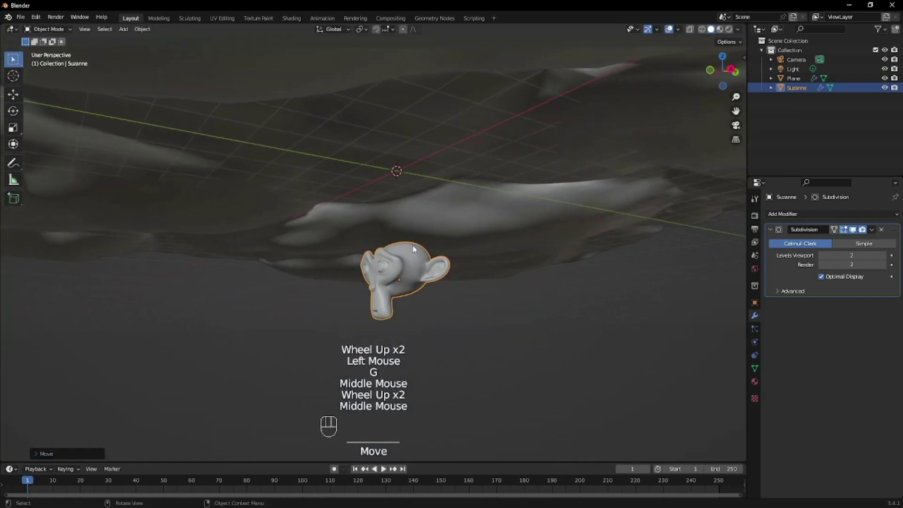
key("g")
key("z")
left_click(419, 283)
middle_click_drag(418, 284, 306, 199)
scroll(420, 298, "down", 1)
left_click(339, 270)
scroll(494, 304, "down", 1)
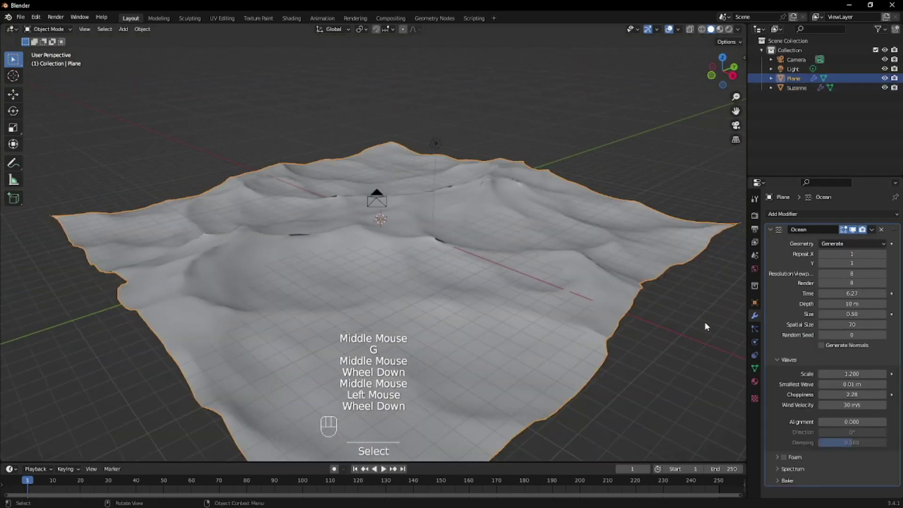
Add a new material to the ocean plane and rename it 'water'
left_click(755, 382)
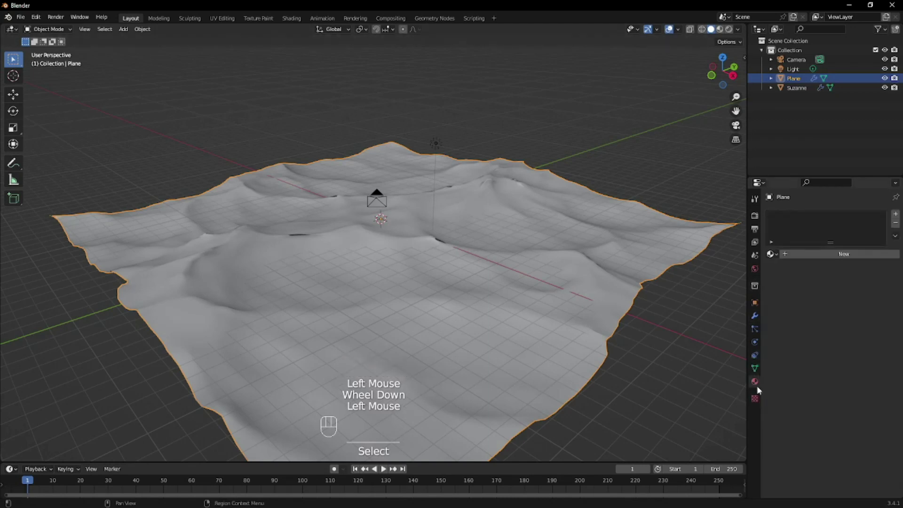
left_click(849, 254)
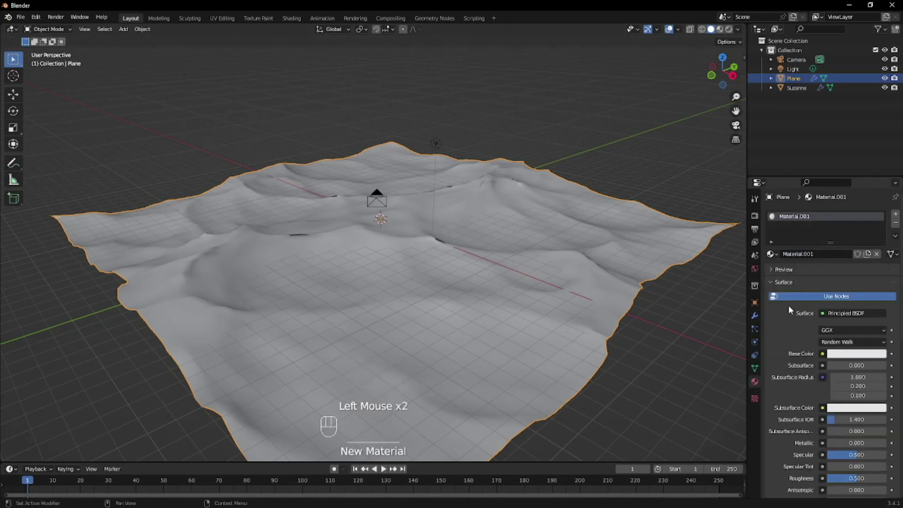
left_click(821, 251)
type("water")
scroll(816, 350, "down", 3)
Switch to the Shading workspace to see the water material's nodes
left_click(292, 18)
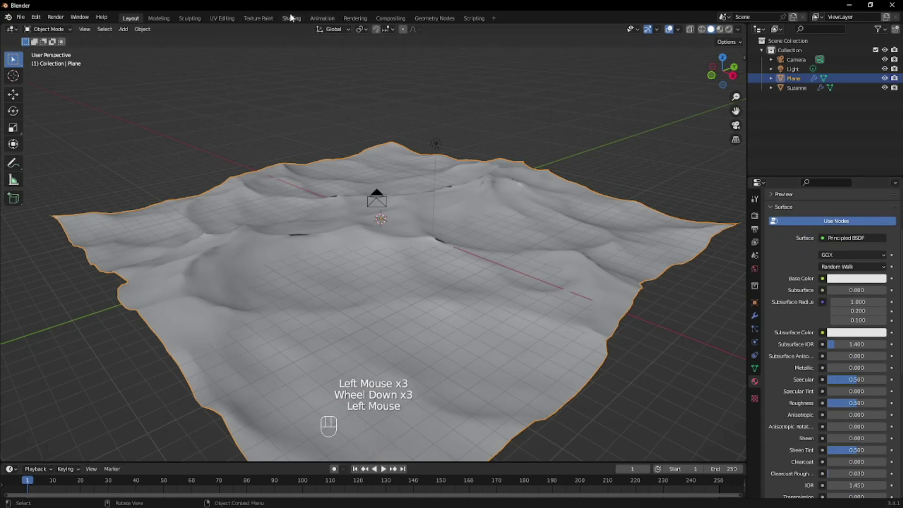
scroll(350, 357, "up", 1)
scroll(412, 382, "up", 1)
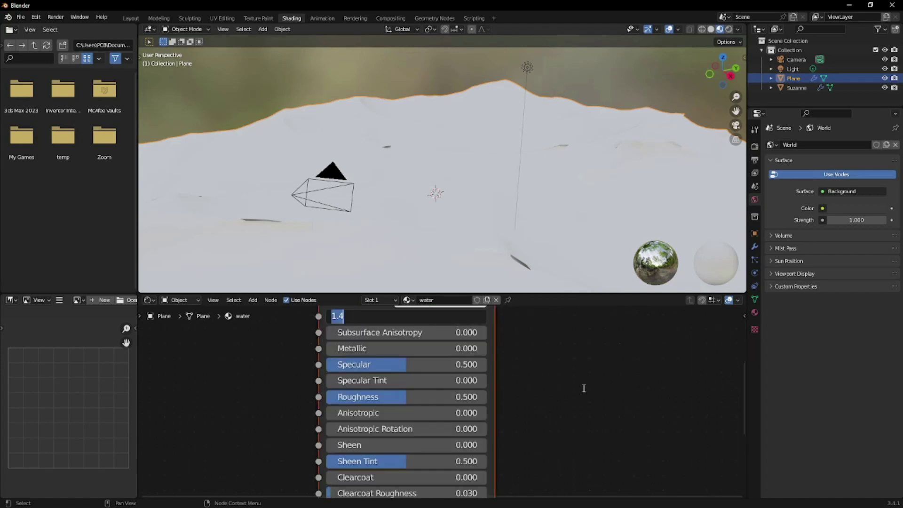
Cancel the stray Subsurface IOR edit and switch the viewport to solid shading
type("zz")
key("Escape")
left_click(550, 356)
middle_click_drag(552, 341, 560, 413)
key("z")
left_click(498, 206)
Set the Principled BSDF Roughness to 0
scroll(439, 240, "down", 3)
mouse_move(442, 241)
middle_mouse_down()
mouse_move(473, 193)
mouse_move(479, 236)
middle_mouse_up()
scroll(460, 348, "up", 2)
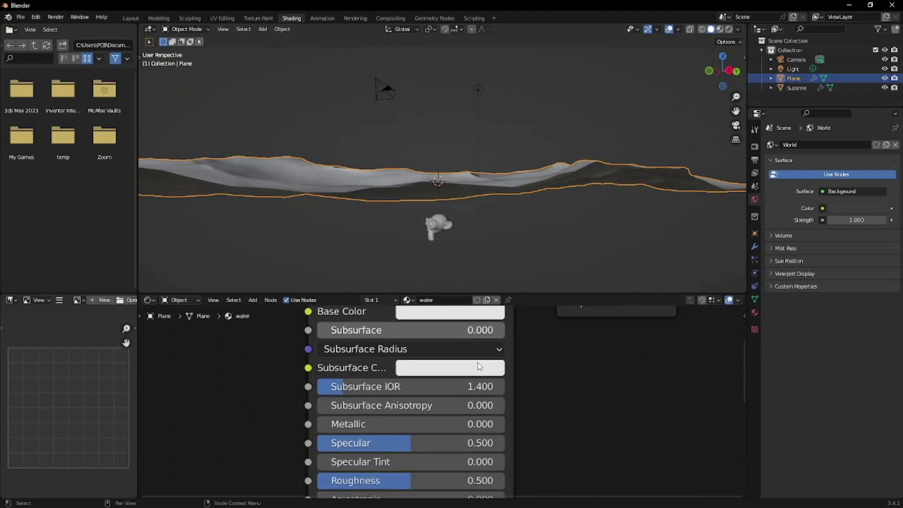
scroll(445, 419, "down", 2)
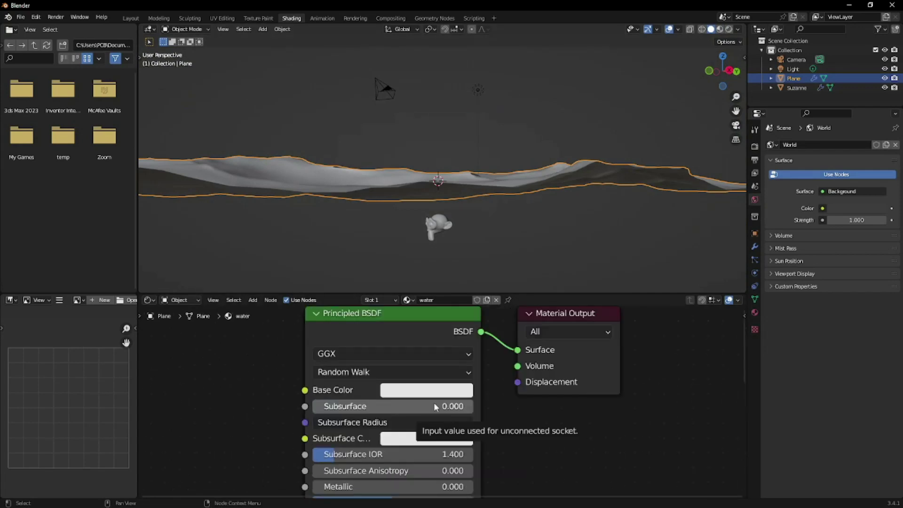
scroll(409, 429, "down", 1)
scroll(409, 402, "down", 1)
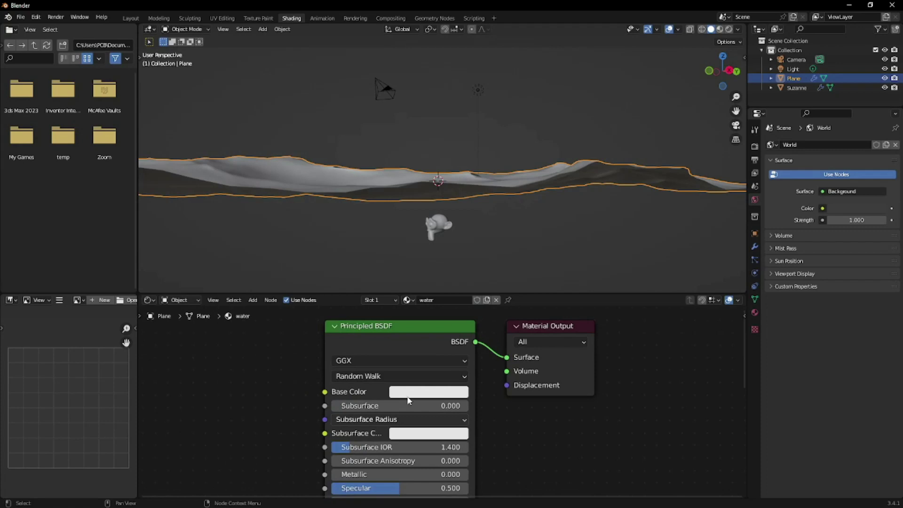
scroll(420, 414, "down", 1)
middle_click_drag(419, 409, 434, 333)
left_click_drag(412, 428, 349, 428)
Set Transmission to 1 for a clear, glass-like water surface
middle_click_drag(430, 464, 424, 400)
left_click(414, 457)
type("1")
key("Return")
scroll(403, 363, "up", 2, "shift")
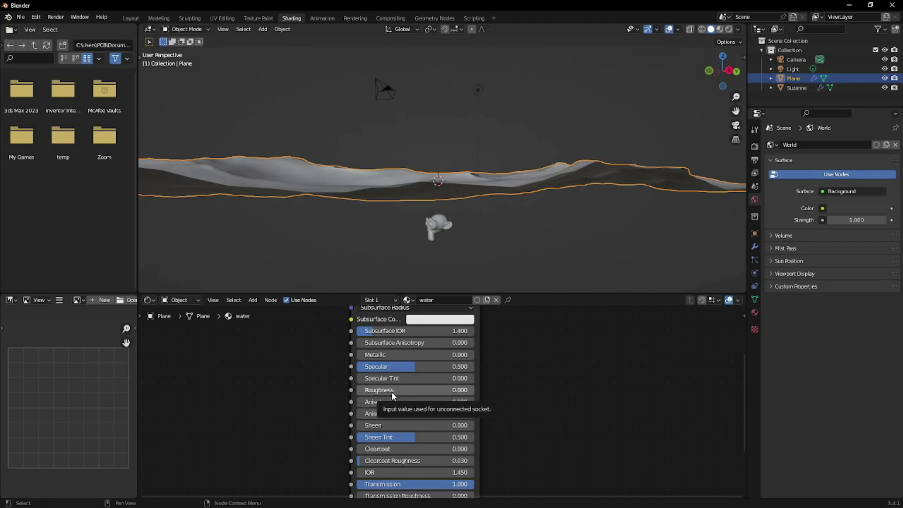
middle_click_drag(435, 468, 432, 401)
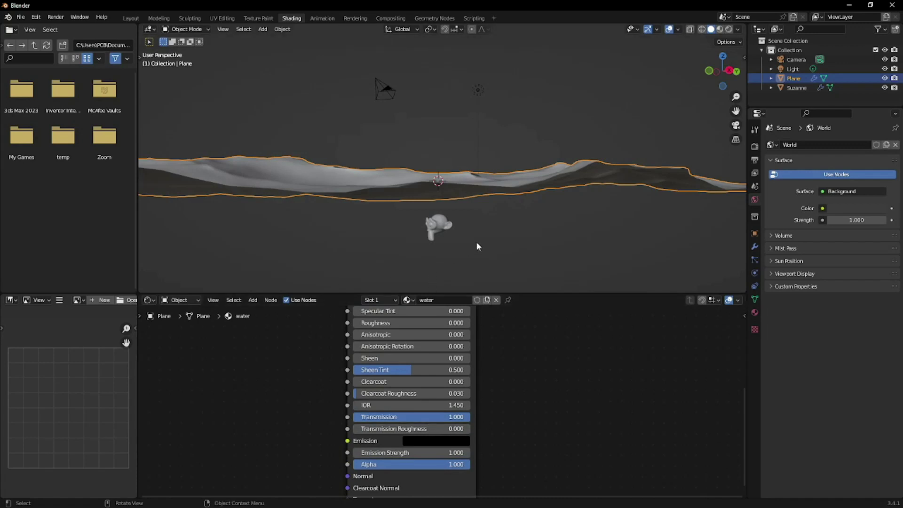
middle_click_drag(495, 241, 447, 229)
Preview the water in rendered shading and tint its Base Color cyan
key("z")
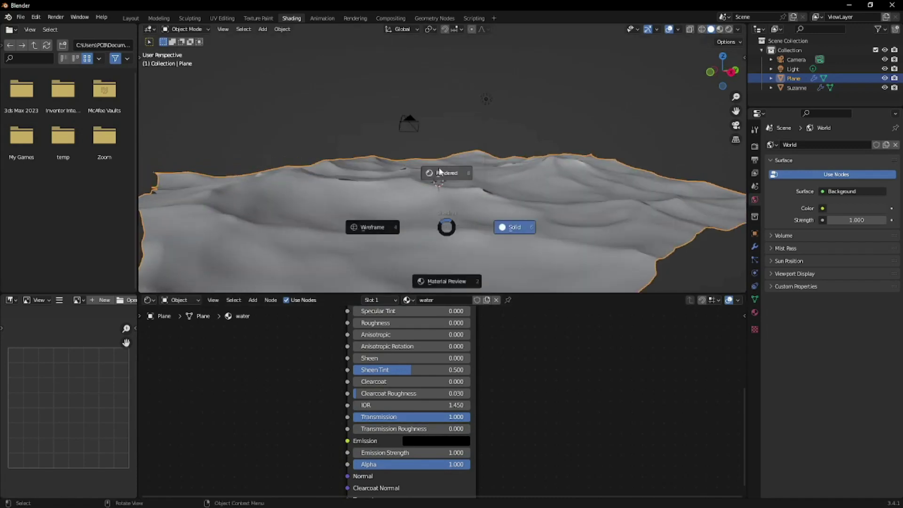
left_click(439, 172)
mouse_move(461, 249)
middle_mouse_down()
mouse_move(431, 282)
mouse_move(432, 255)
mouse_move(506, 256)
mouse_move(507, 280)
mouse_move(423, 201)
mouse_move(428, 218)
mouse_move(456, 197)
mouse_move(442, 224)
mouse_move(445, 283)
middle_mouse_up()
middle_click_drag(430, 355, 428, 379)
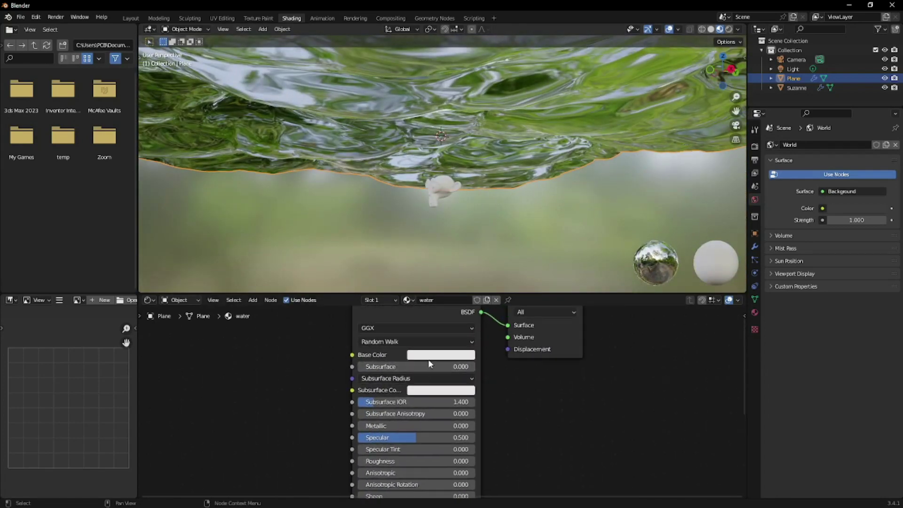
left_click(426, 355)
left_click_drag(455, 240, 456, 205)
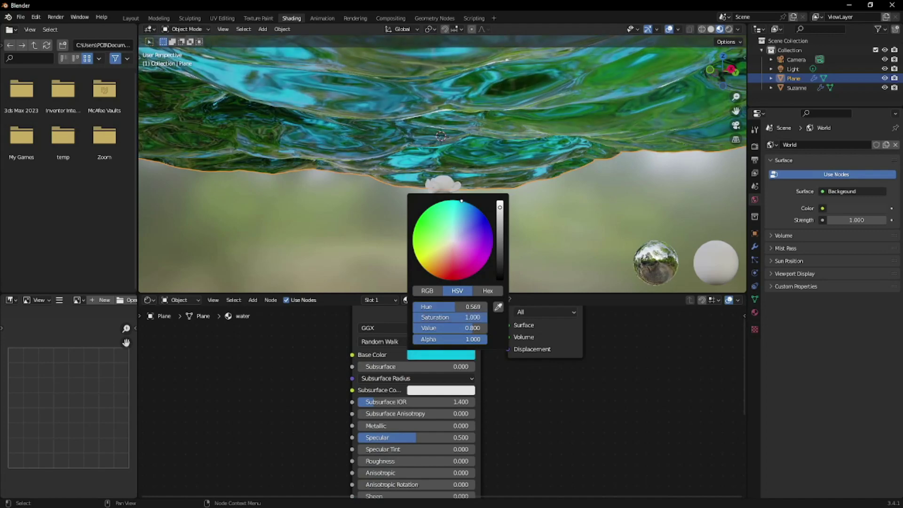
Return to solid shading and deepen Base Color to blue (H 0.600, S 0.997, V 0.800)
key("z")
left_click(466, 154)
middle_click_drag(476, 156, 473, 185)
scroll(472, 185, "down", 3)
left_click(450, 356)
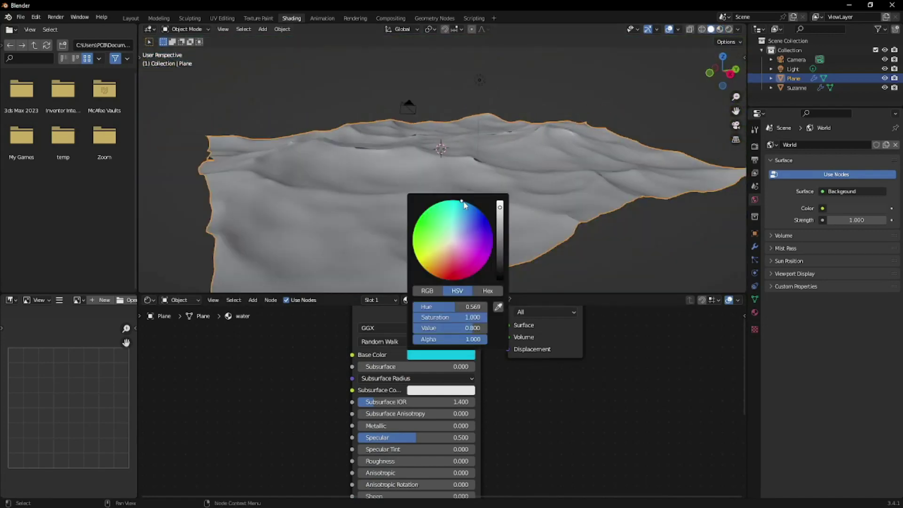
left_click_drag(464, 205, 465, 202)
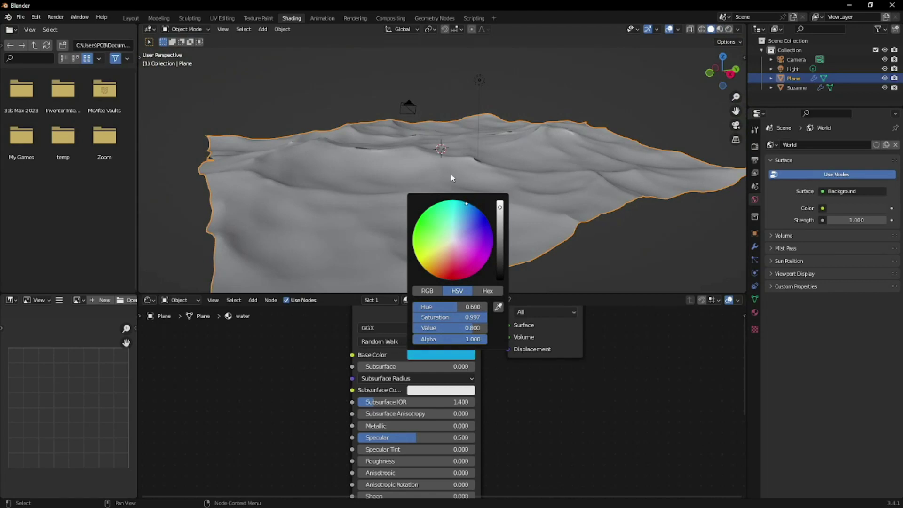
middle_click_drag(484, 178, 528, 240)
left_click(755, 147)
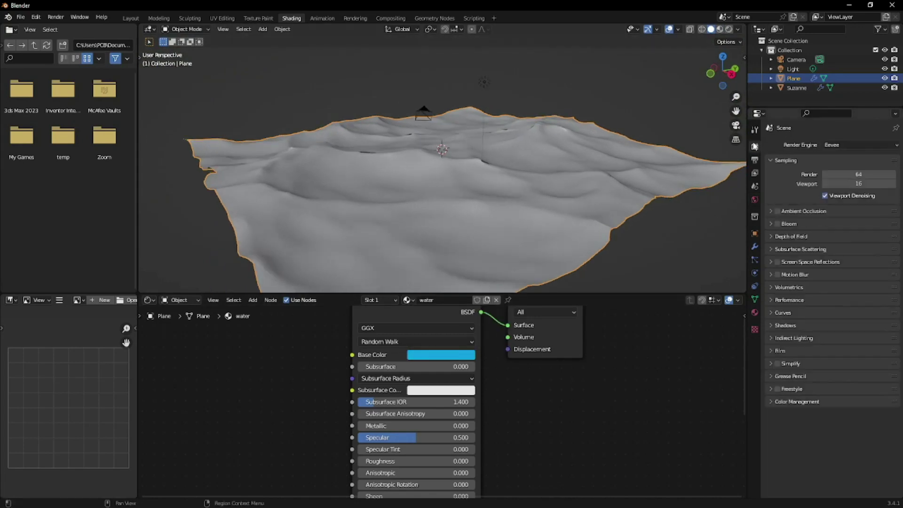
In rendered shading, select Suzanne and orbit to look up at her beneath the water
key("z")
left_click(446, 176)
middle_click_drag(447, 177, 460, 201)
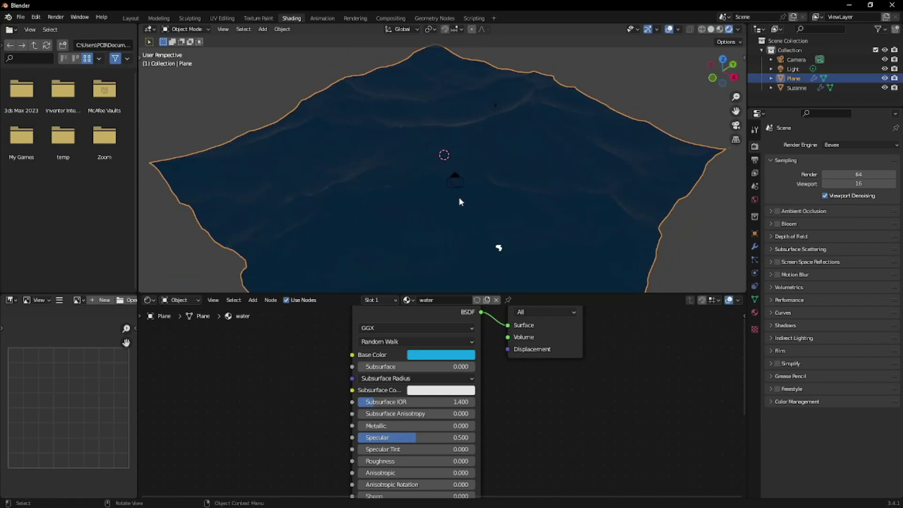
middle_click_drag(496, 171, 462, 122)
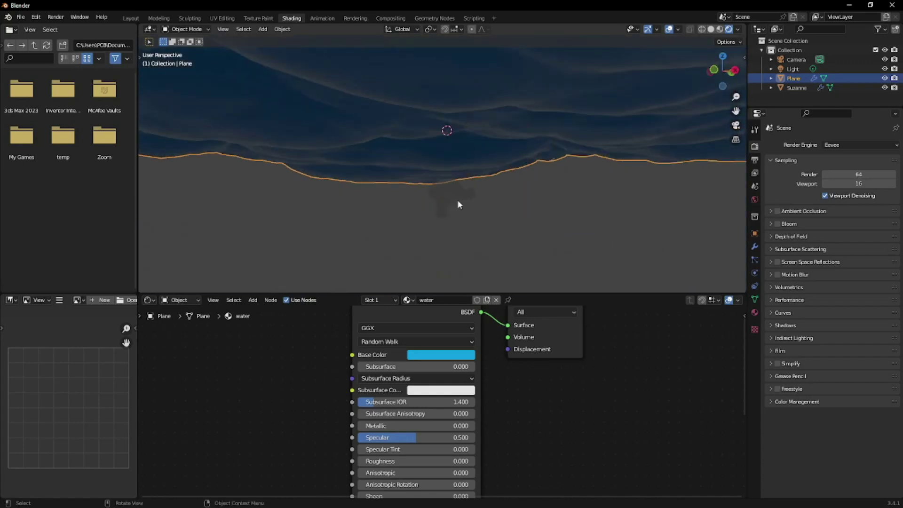
left_click(459, 205)
mouse_move(463, 171)
middle_mouse_down()
mouse_move(427, 197)
mouse_move(465, 163)
mouse_move(467, 182)
middle_mouse_up()
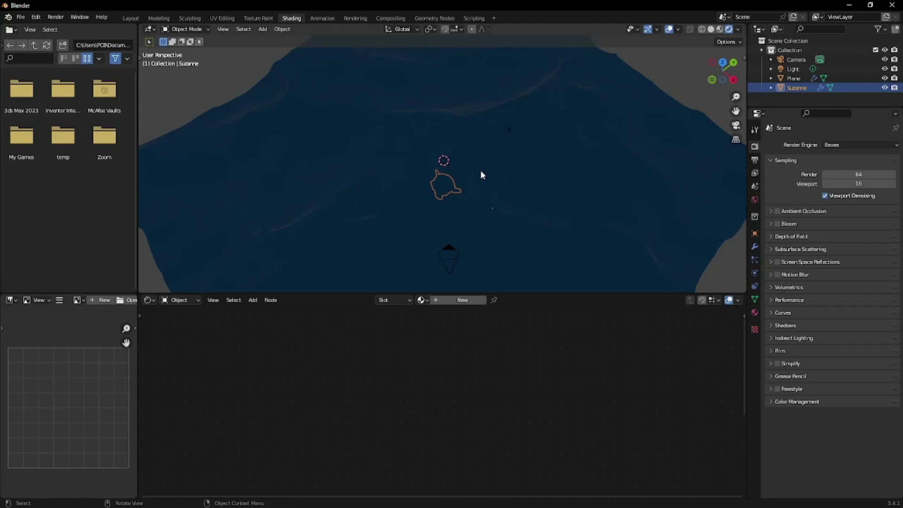
Switch to material preview and set the render engine to Cycles on GPU Compute
key("z")
left_click(467, 276)
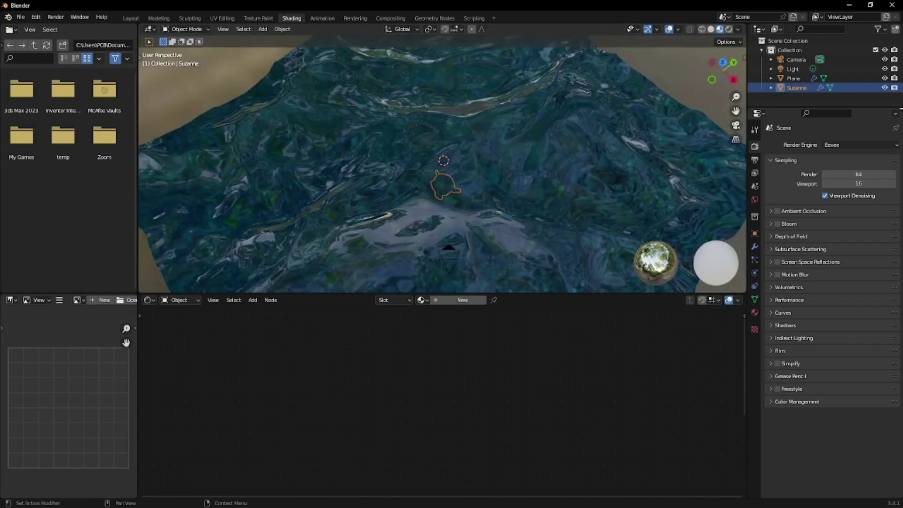
left_click(838, 143)
left_click(845, 175)
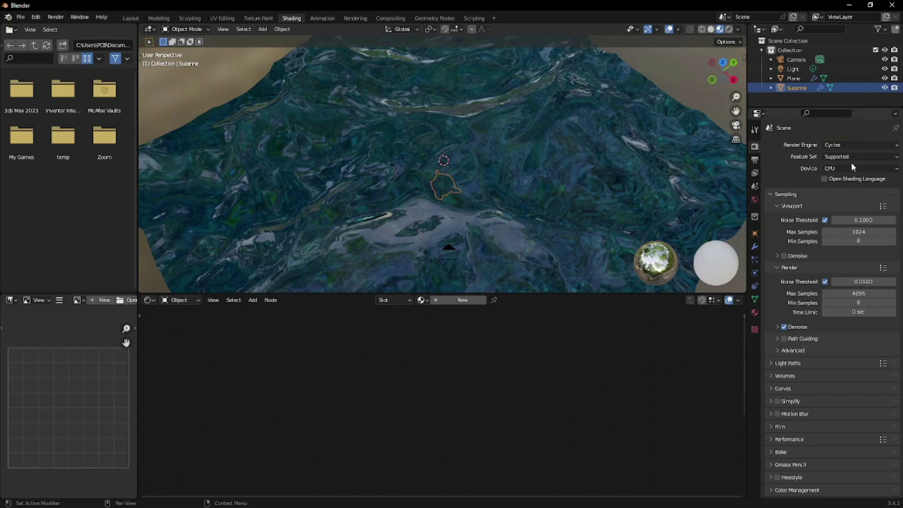
left_click(850, 168)
left_click(856, 191)
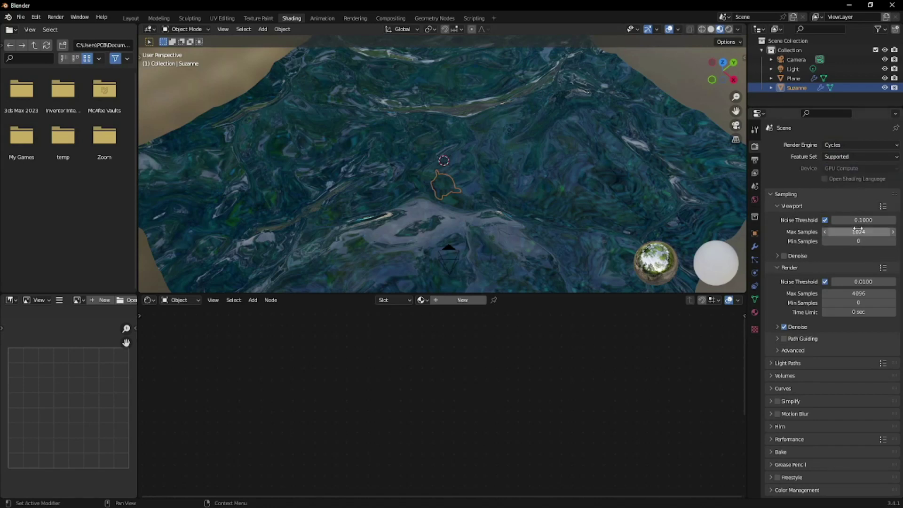
Set viewport and render max samples to 20 and enable viewport denoising
left_click(857, 232)
type("20")
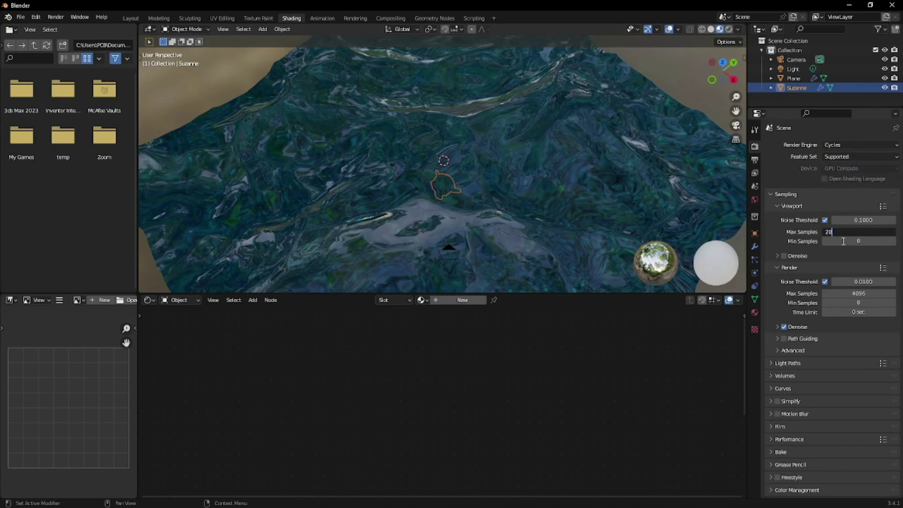
left_click(860, 293)
type("20")
key("Return")
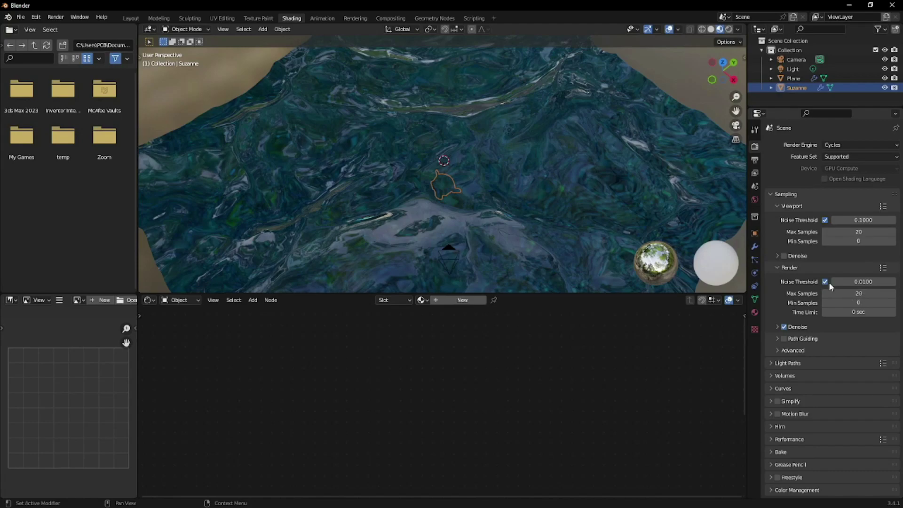
left_click(783, 256)
Reselect the water plane and check its glossy ripples in material preview
scroll(478, 209, "down", 2)
middle_click_drag(478, 209, 725, 250)
middle_click_drag(470, 205, 390, 175)
left_click(622, 81)
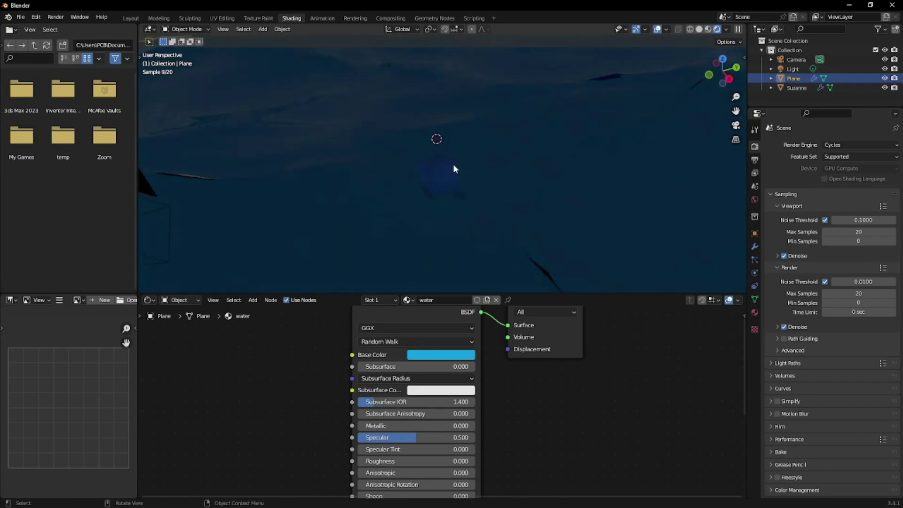
scroll(575, 155, "down", 3)
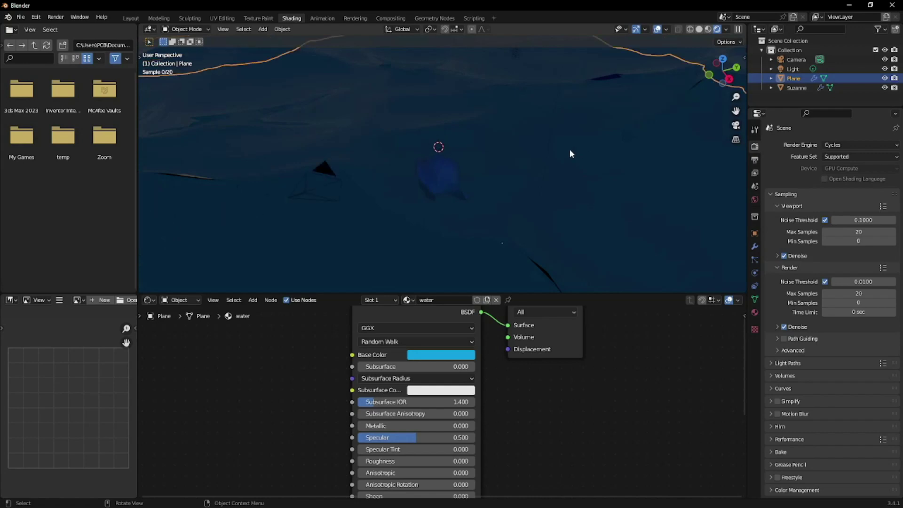
scroll(565, 136, "down", 3)
key("z")
left_click(577, 186)
mouse_move(511, 156)
middle_mouse_down()
mouse_move(574, 168)
mouse_move(493, 126)
middle_mouse_up()
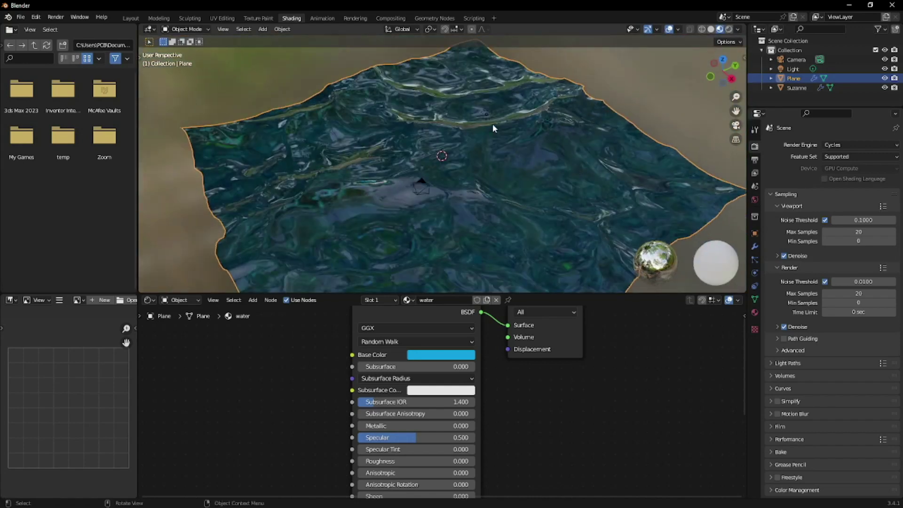
left_click(755, 311)
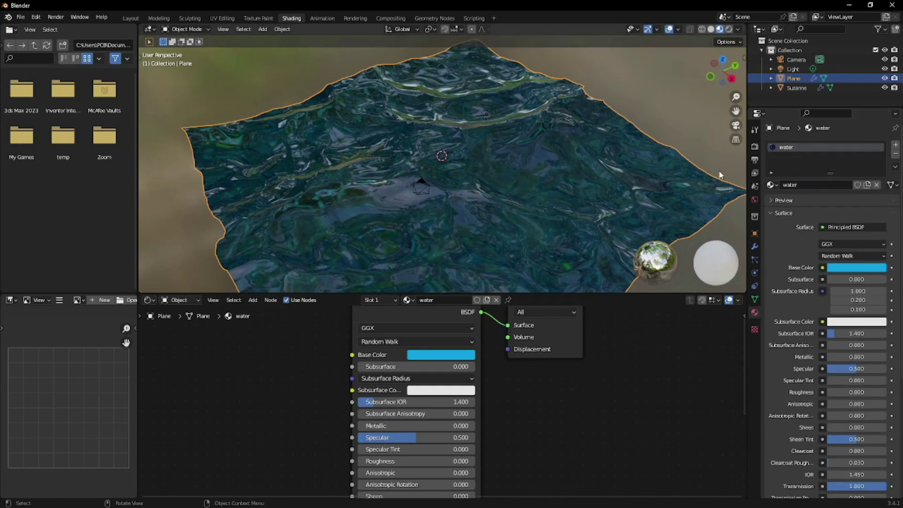
Enable Screen Space Refraction and Subsurface Translucency in the water material's Settings
scroll(831, 282, "down", 8)
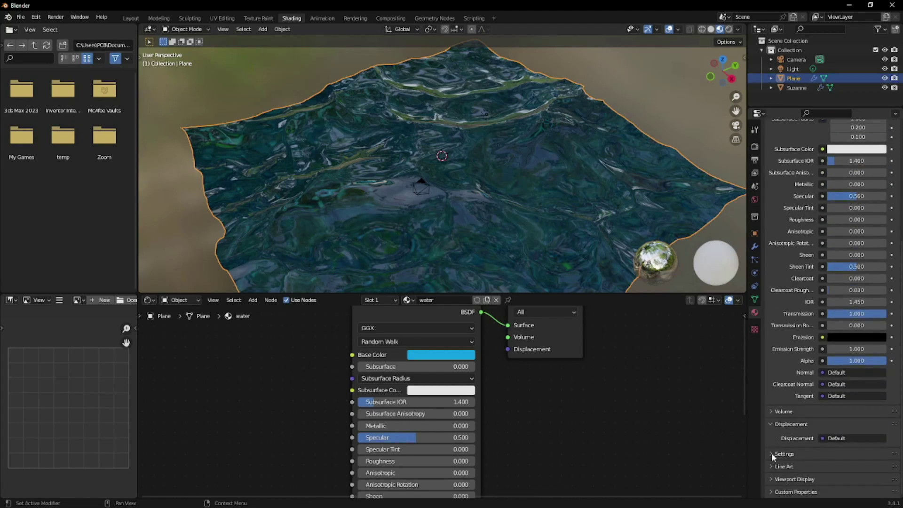
left_click(771, 453)
scroll(784, 408, "down", 7)
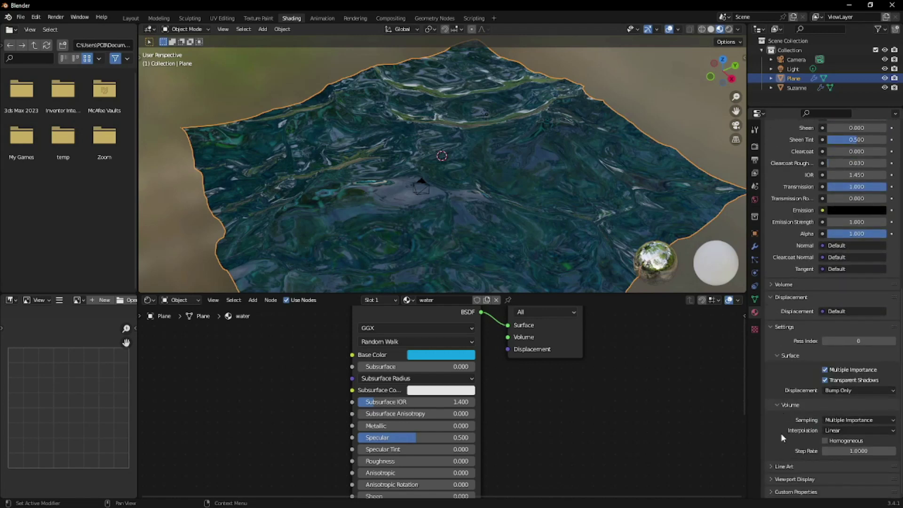
left_click(771, 468)
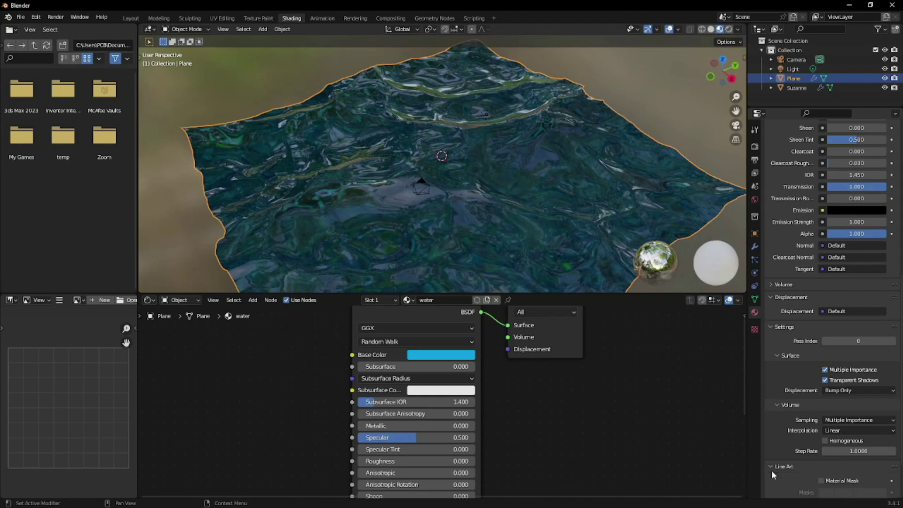
scroll(776, 447, "down", 3)
scroll(774, 447, "down", 7)
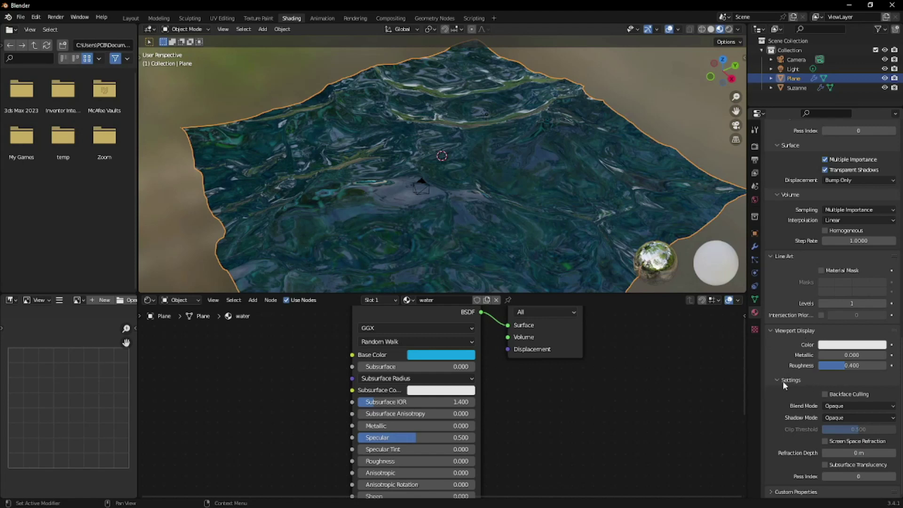
left_click(825, 441)
left_click(824, 465)
Inspect the water in the rendered viewport from a low side angle
mouse_move(507, 202)
middle_mouse_down()
mouse_move(418, 207)
mouse_move(440, 195)
middle_mouse_up()
key("z")
left_click(451, 123)
mouse_move(450, 123)
middle_mouse_down()
mouse_move(445, 180)
mouse_move(449, 170)
middle_mouse_up()
scroll(540, 110, "up", 5)
middle_click_drag(525, 165, 539, 159)
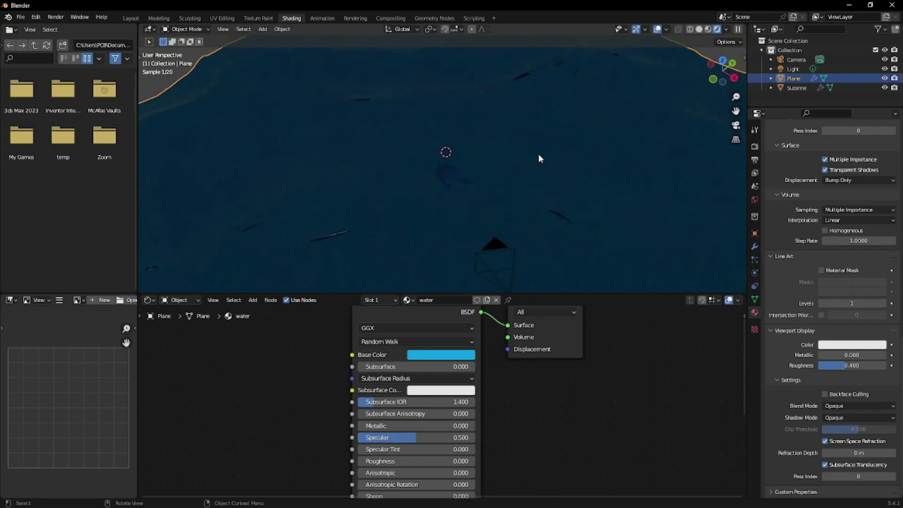
middle_click_drag(518, 170, 447, 161)
In solid shading, raise Suzanne about 0.22 m along Z
key("z")
key("6")
left_click(451, 173)
key("g")
key("z")
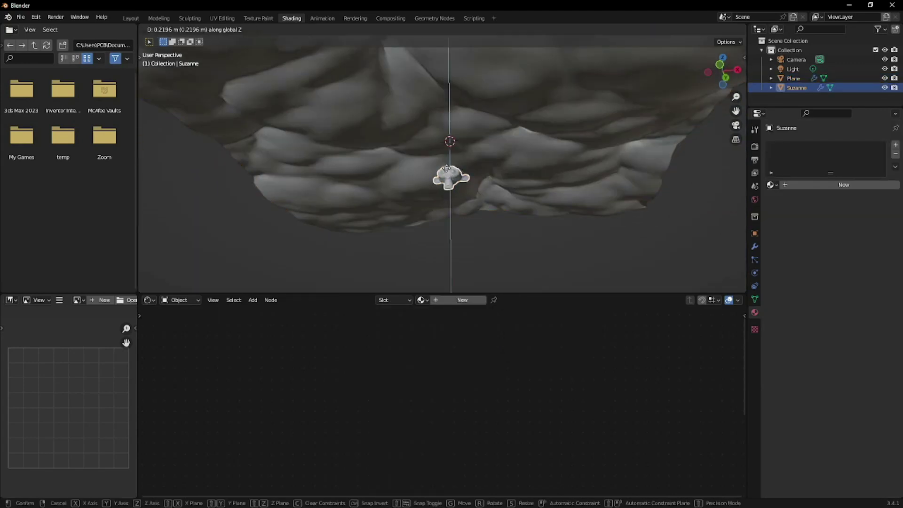
left_click(449, 174)
mouse_move(450, 174)
middle_mouse_down()
mouse_move(359, 227)
mouse_move(375, 258)
mouse_move(453, 249)
mouse_move(427, 216)
mouse_move(473, 160)
mouse_move(459, 152)
mouse_move(532, 141)
mouse_move(416, 151)
middle_mouse_up()
Check the scene in rendered shading, return to solid, and select the point Light
key("z")
left_click(448, 74)
key("z")
left_click(499, 151)
mouse_move(391, 179)
middle_mouse_down()
mouse_move(414, 166)
mouse_move(419, 185)
mouse_move(429, 184)
middle_mouse_up()
scroll(508, 225, "down", 6)
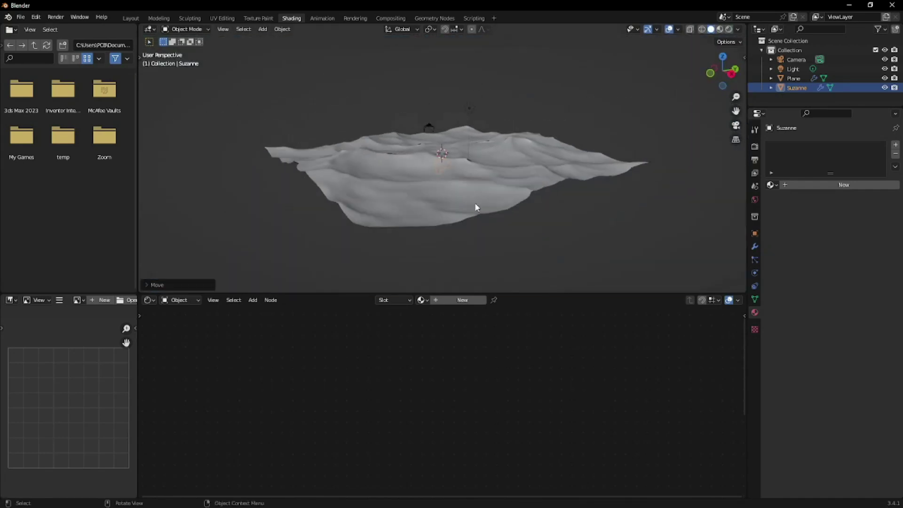
middle_click_drag(473, 197, 475, 127)
left_click(472, 119)
middle_click_drag(422, 195, 324, 215)
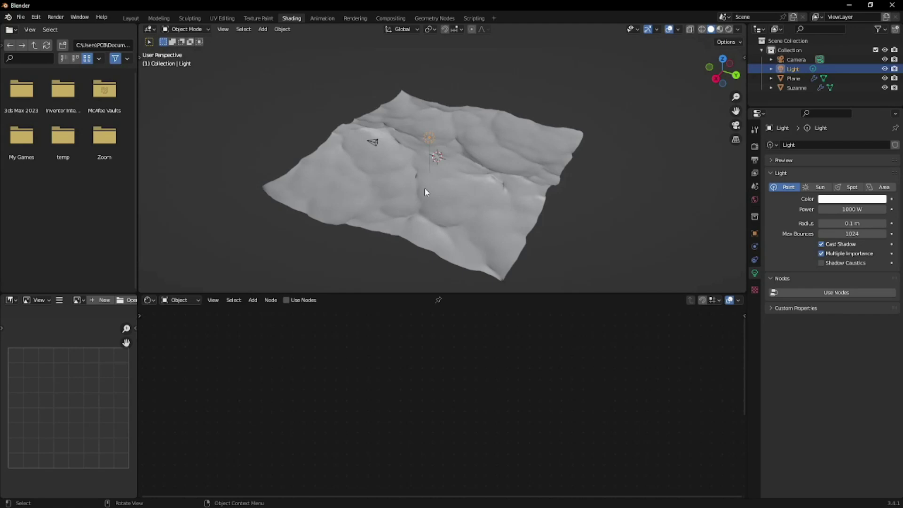
Change the Light to a Sun with Strength 200
scroll(401, 188, "down", 3)
middle_click_drag(400, 188, 457, 157)
scroll(457, 150, "up", 7)
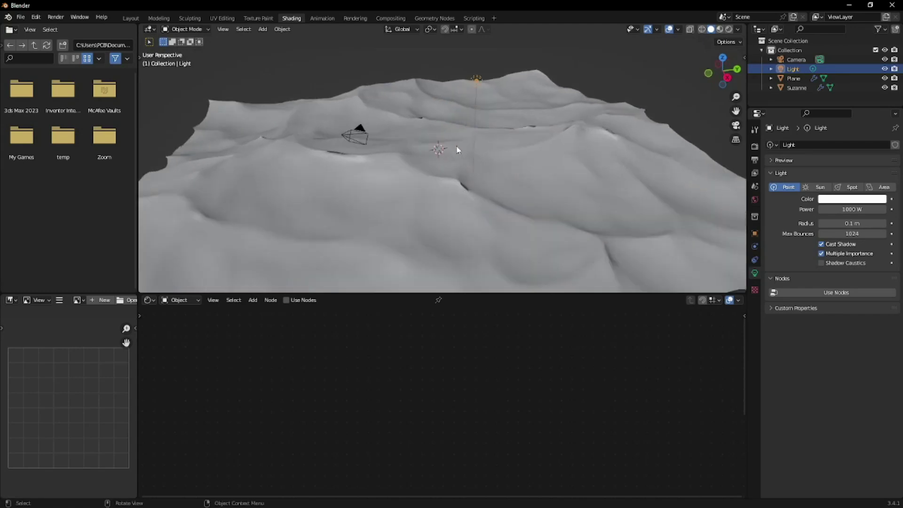
left_click(817, 187)
middle_click_drag(438, 174, 542, 175)
middle_click_drag(450, 160, 475, 165)
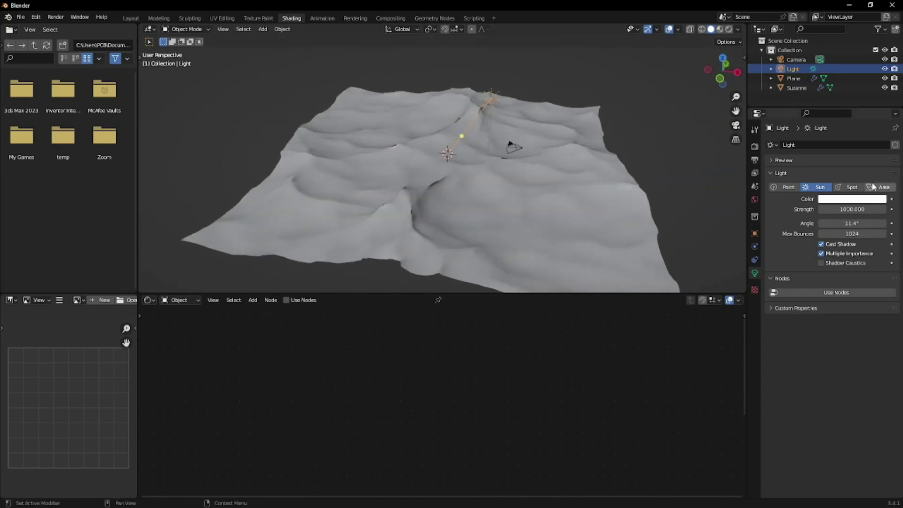
left_click(853, 208)
type("2")
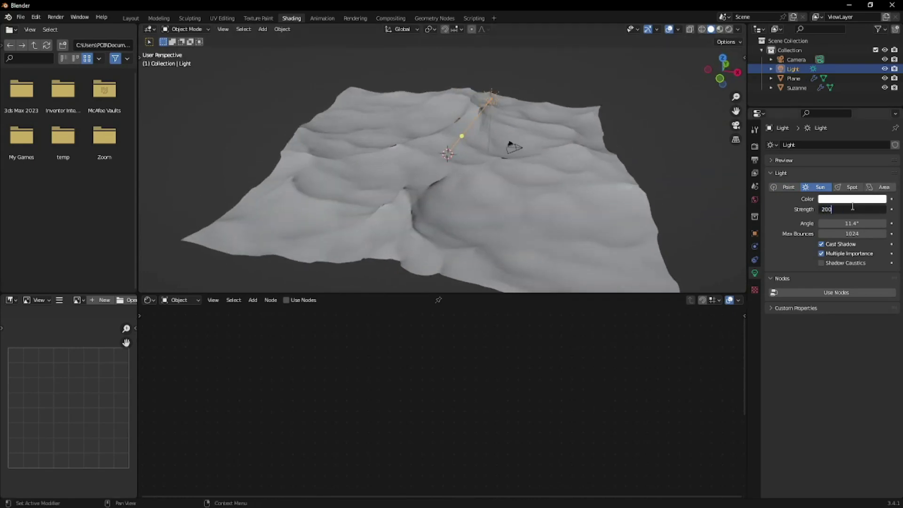
key("Return")
View the blue-lit underwater scene in rendered shading
key("z")
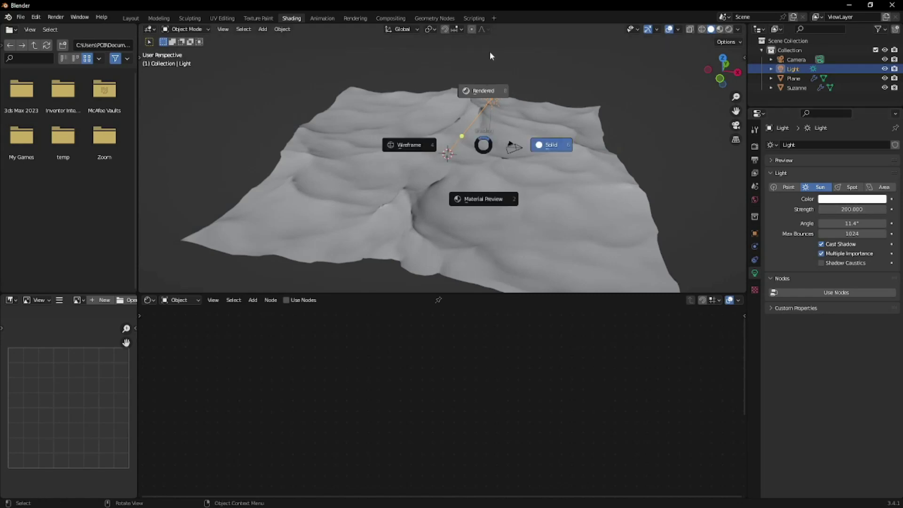
left_click(484, 90)
scroll(475, 120, "up", 3)
middle_click_drag(475, 125, 507, 93)
Select Suzanne, compare solid and rendered close-ups, then settle on solid and zoom out
left_click(478, 155)
scroll(496, 135, "up", 6)
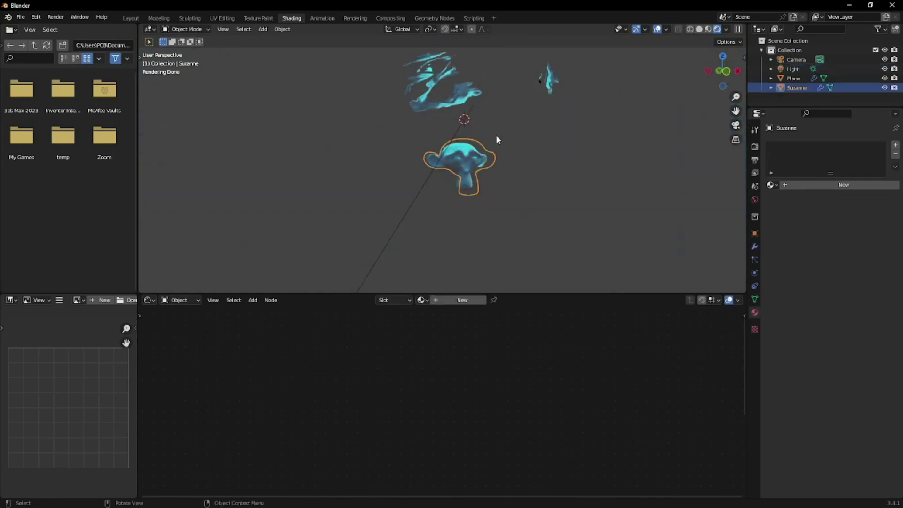
mouse_move(495, 137)
middle_mouse_down()
mouse_move(516, 141)
mouse_move(487, 140)
middle_mouse_up()
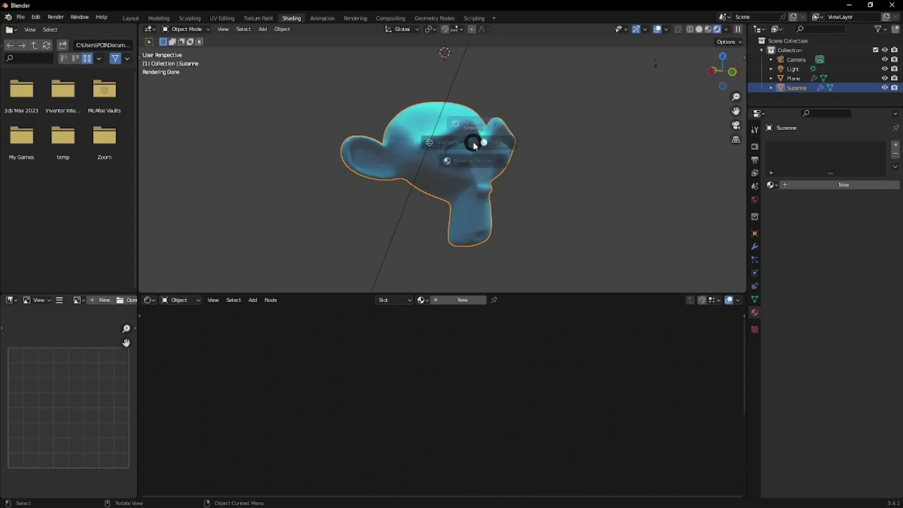
key("z")
left_click(529, 142)
key("z")
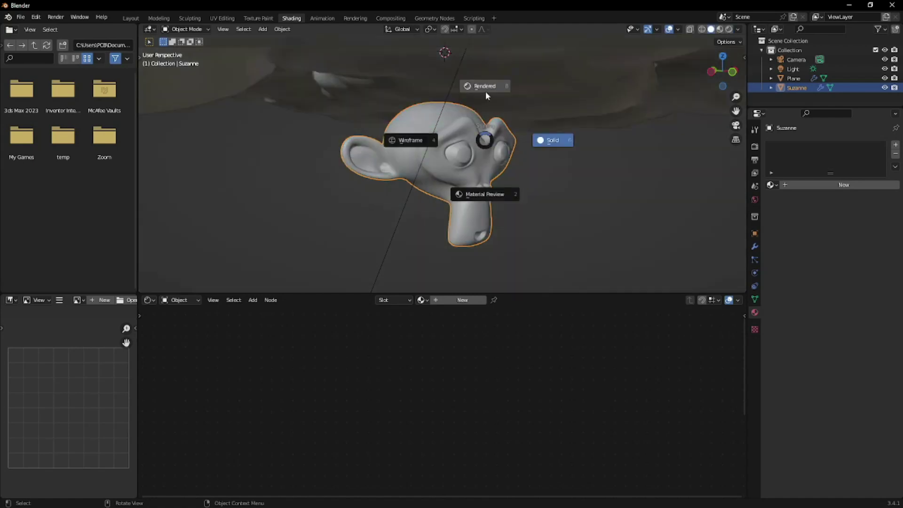
left_click(485, 89)
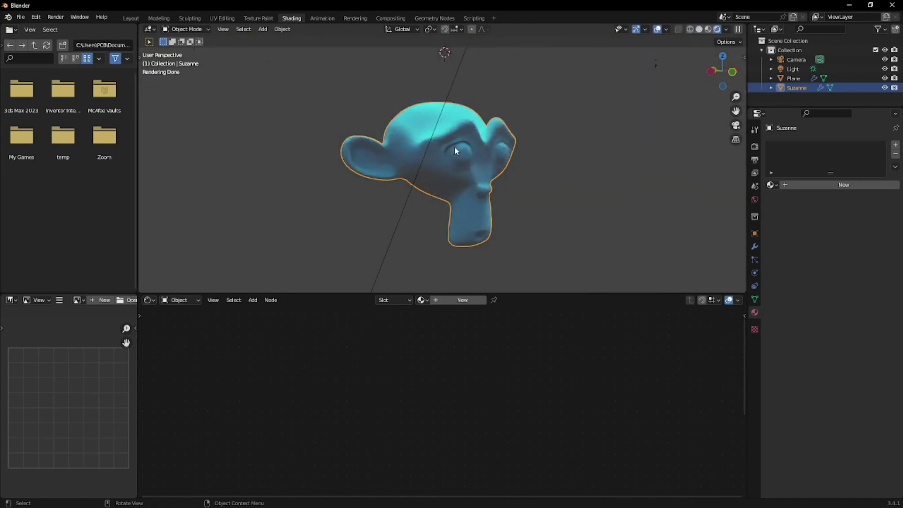
key("z")
left_click(520, 145)
mouse_move(505, 149)
middle_mouse_down()
mouse_move(504, 166)
mouse_move(502, 151)
mouse_move(411, 157)
mouse_move(472, 156)
mouse_move(457, 139)
mouse_move(429, 184)
mouse_move(454, 149)
mouse_move(483, 162)
mouse_move(464, 134)
mouse_move(461, 160)
mouse_move(476, 177)
mouse_move(478, 133)
mouse_move(510, 135)
mouse_move(421, 145)
mouse_move(488, 139)
middle_mouse_up()
scroll(463, 137, "down", 6)
scroll(461, 142, "down", 2)
Select the sun light and raise it straight up along Z above the ocean terrain
left_click(465, 99)
scroll(486, 141, "up", 4)
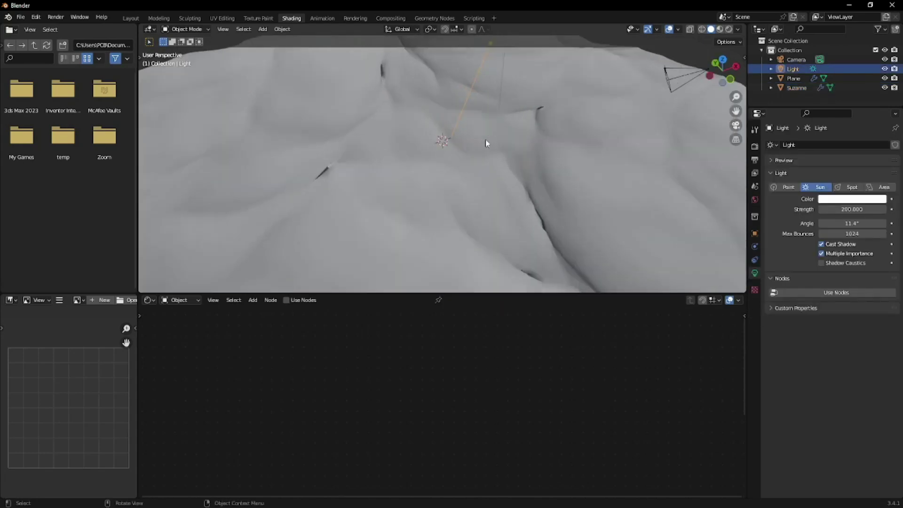
scroll(486, 141, "down", 2)
left_click(362, 181)
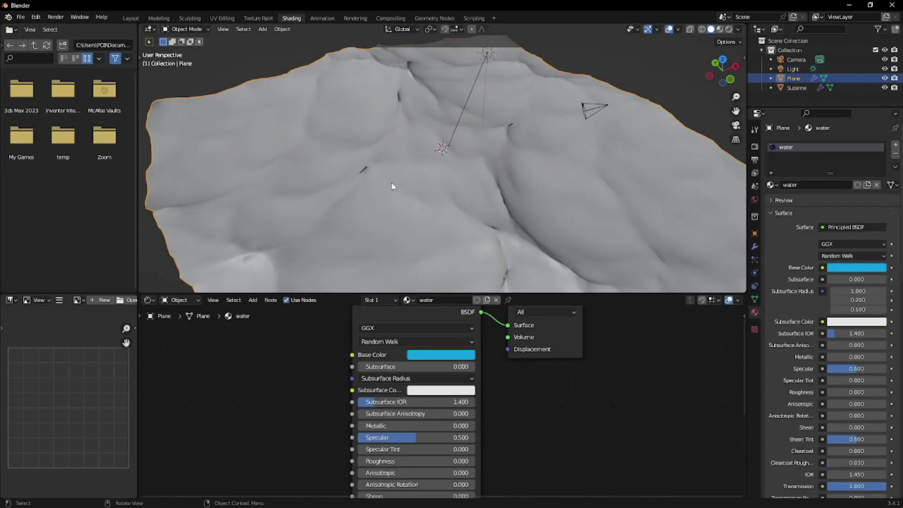
scroll(393, 187, "down", 3)
left_click(472, 105)
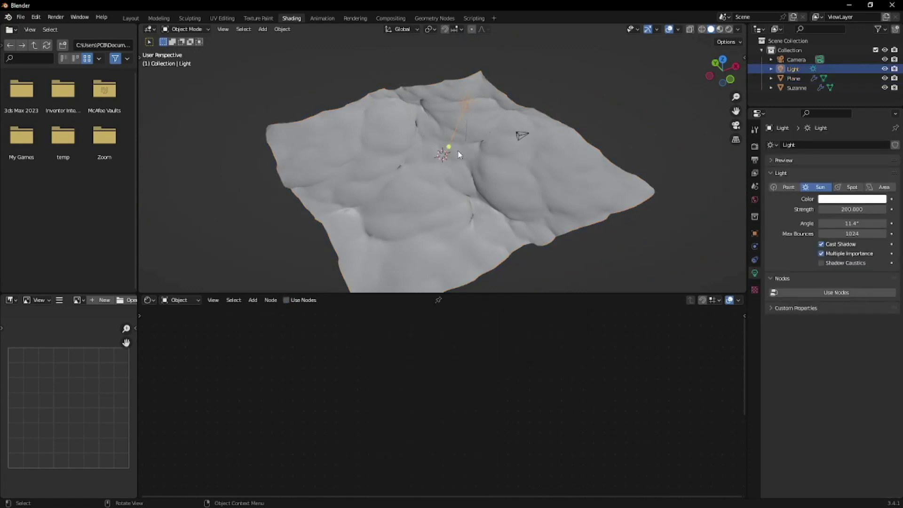
middle_click_drag(442, 170, 449, 188)
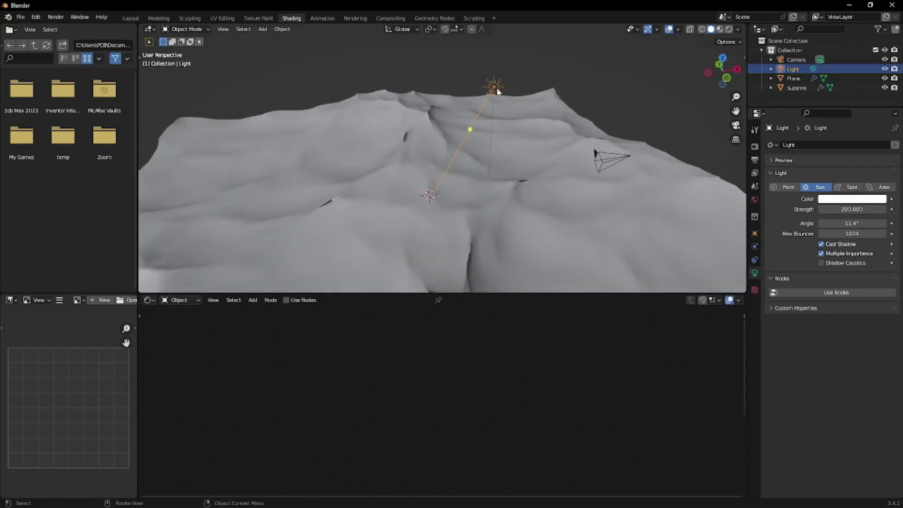
key("g")
key("z")
left_click(497, 129)
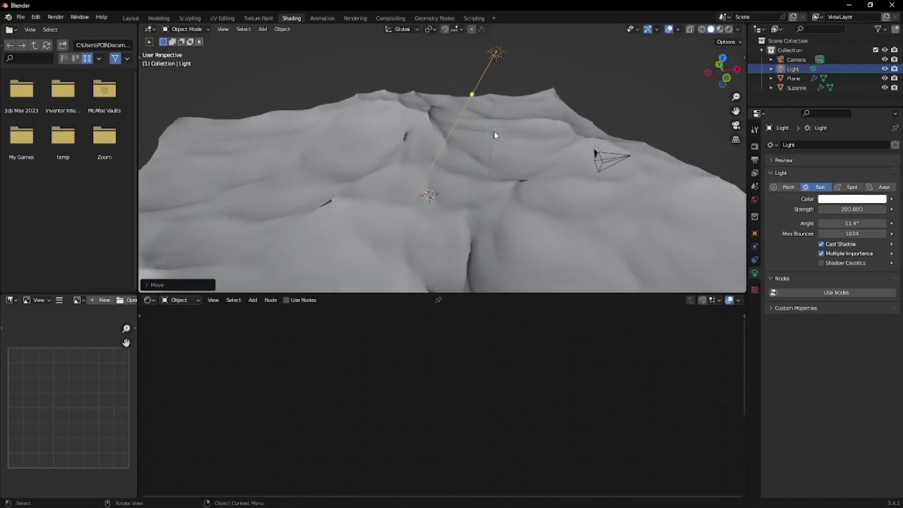
Enable Shadow Caustics in the sun light's properties
middle_click_drag(510, 123, 477, 81)
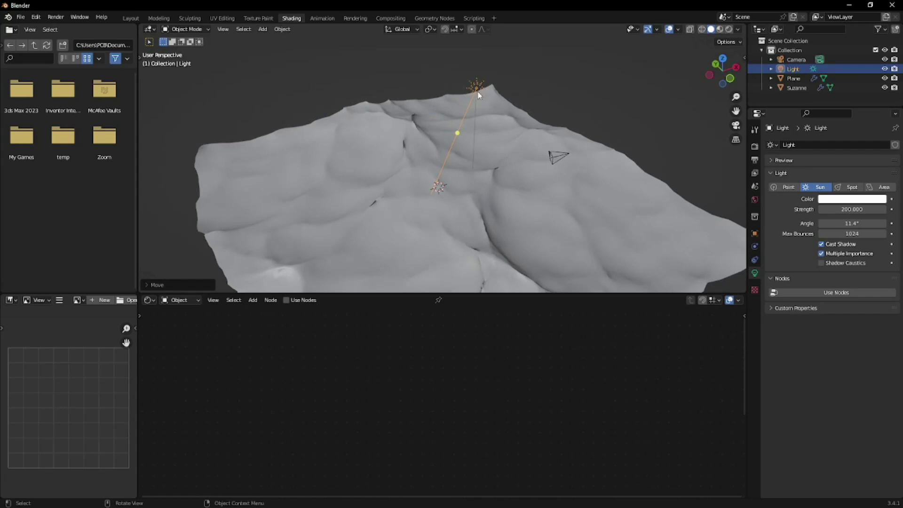
left_click(822, 264)
middle_click_drag(434, 211, 398, 212)
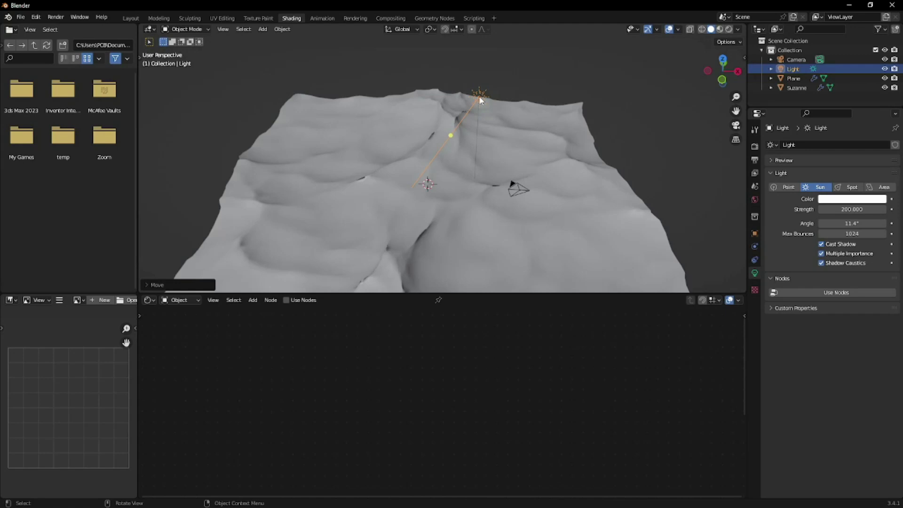
Orbit to check the light's new height, then select the ocean plane
left_click(359, 135)
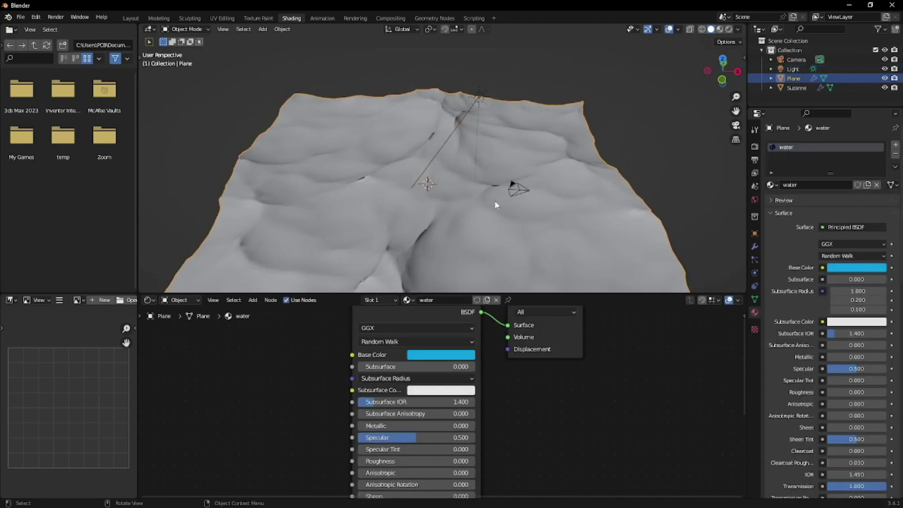
middle_click_drag(332, 134, 479, 97)
left_click(484, 91)
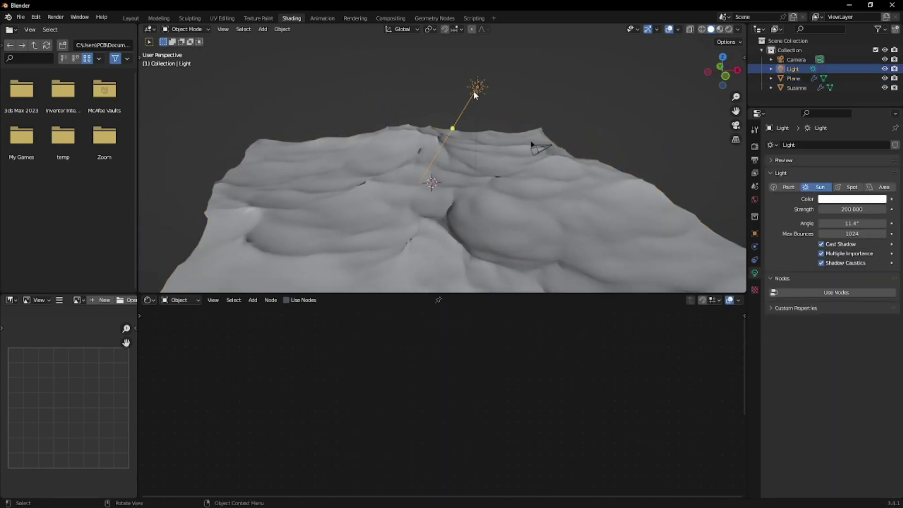
middle_click_drag(414, 203, 720, 215)
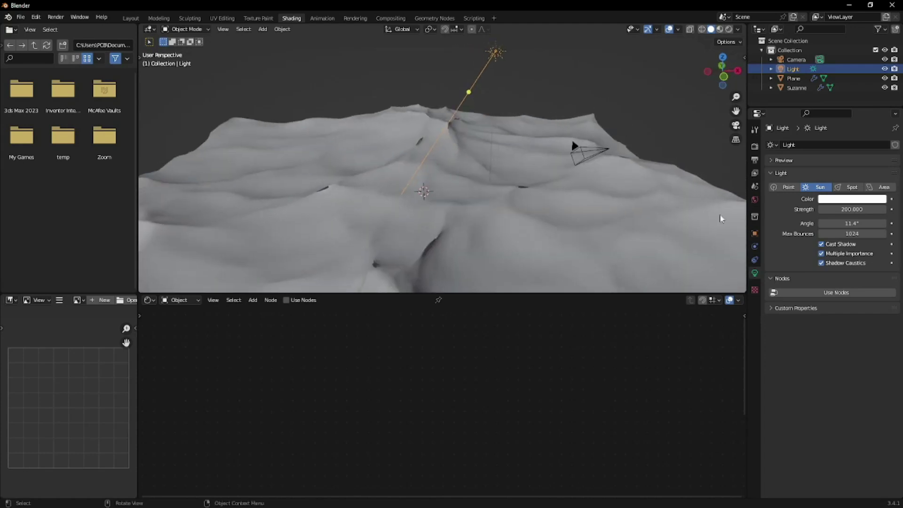
middle_click_drag(313, 188, 410, 151)
left_click(359, 193)
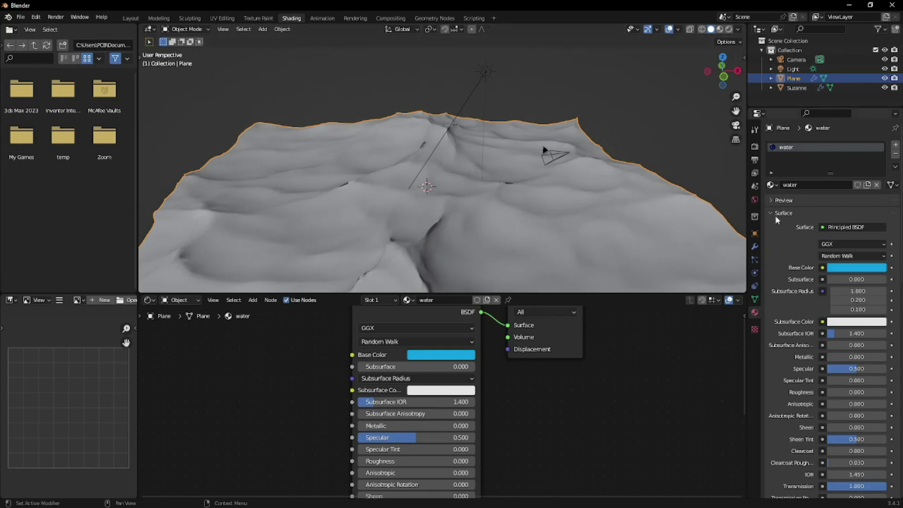
Turn on Cast Shadow Caustics under the ocean plane's object Shading > Caustics settings
left_click(754, 235)
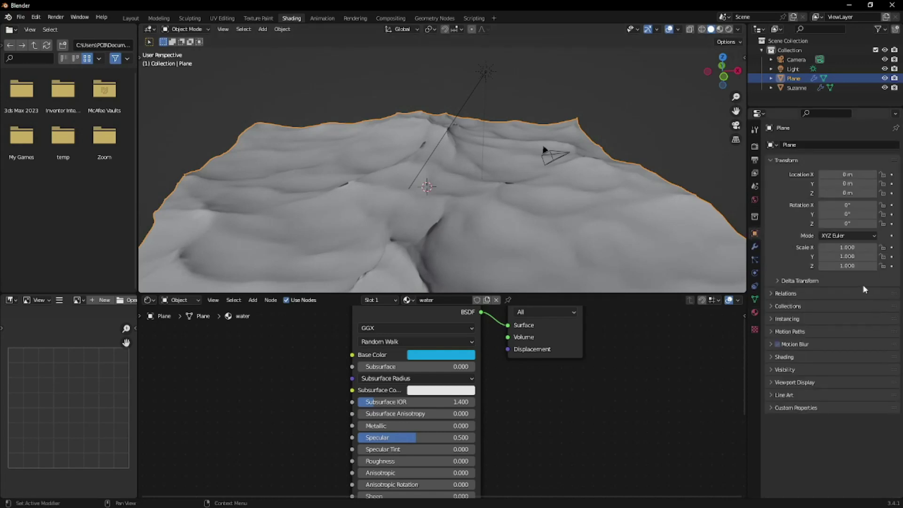
left_click(821, 115)
type("cau")
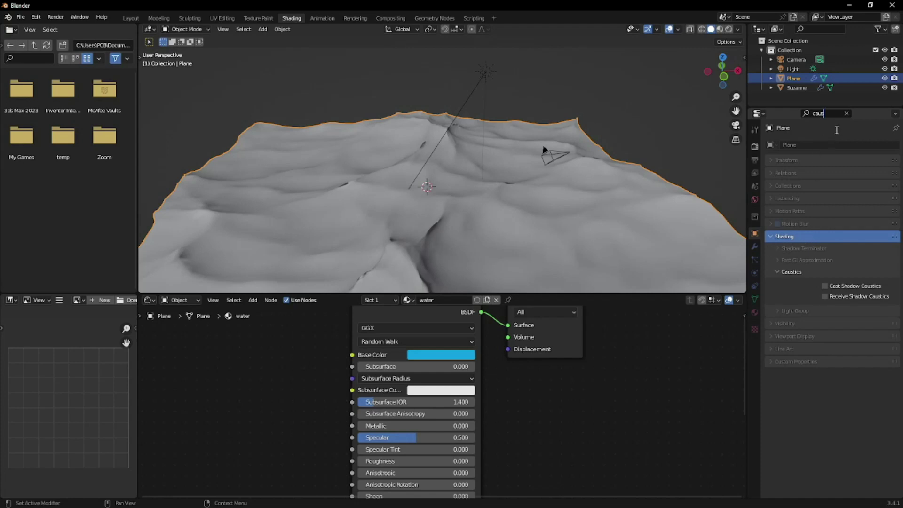
left_click(847, 114)
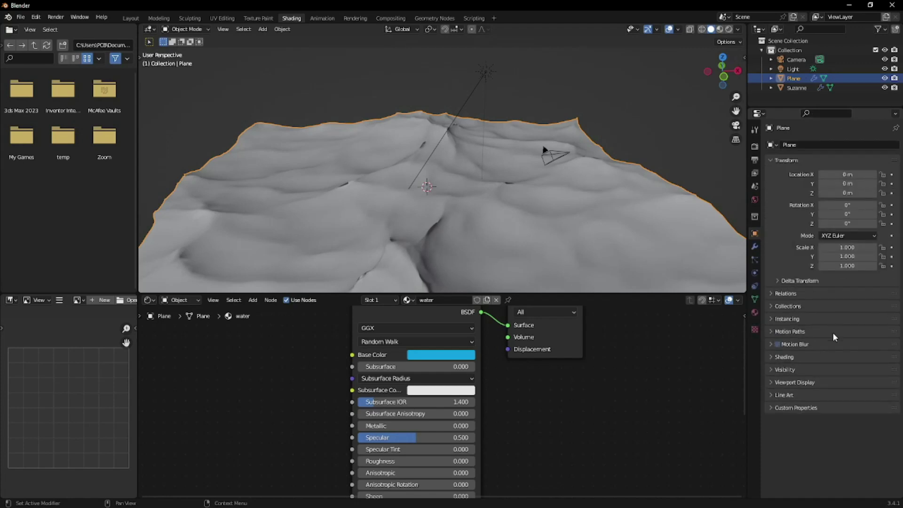
left_click(774, 356)
scroll(809, 386, "down", 3)
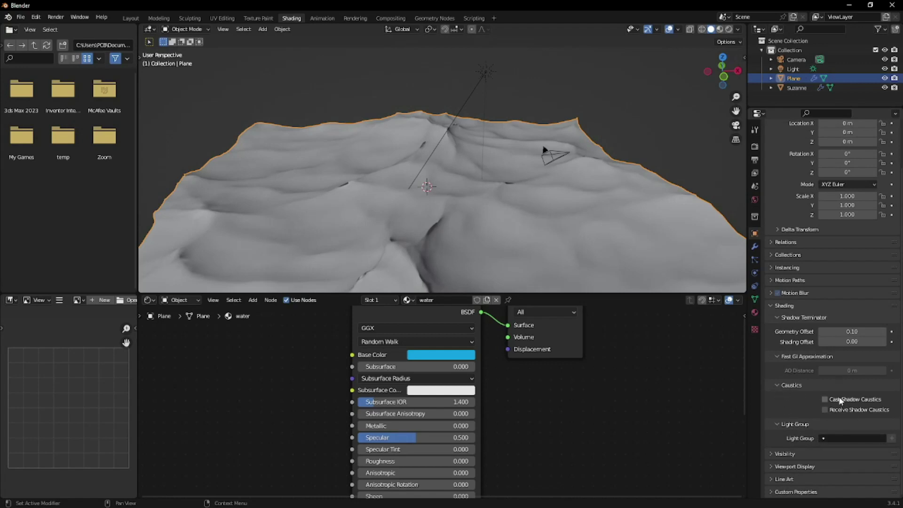
left_click(825, 400)
mouse_move(485, 230)
middle_mouse_down()
mouse_move(505, 224)
mouse_move(434, 222)
mouse_move(488, 219)
mouse_move(473, 229)
middle_mouse_up()
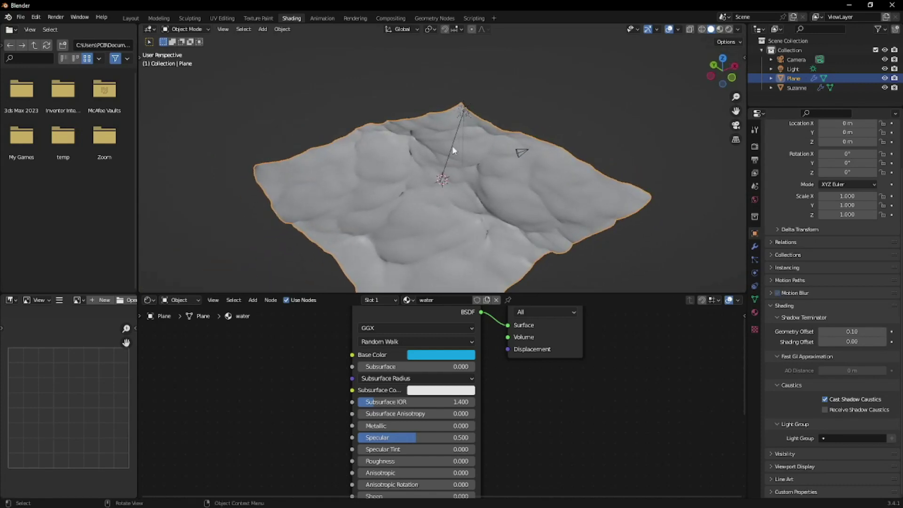
Orbit beneath the ocean surface and select Suzanne to show her object Shading settings
middle_click_drag(428, 216, 471, 134)
scroll(393, 190, "up", 4)
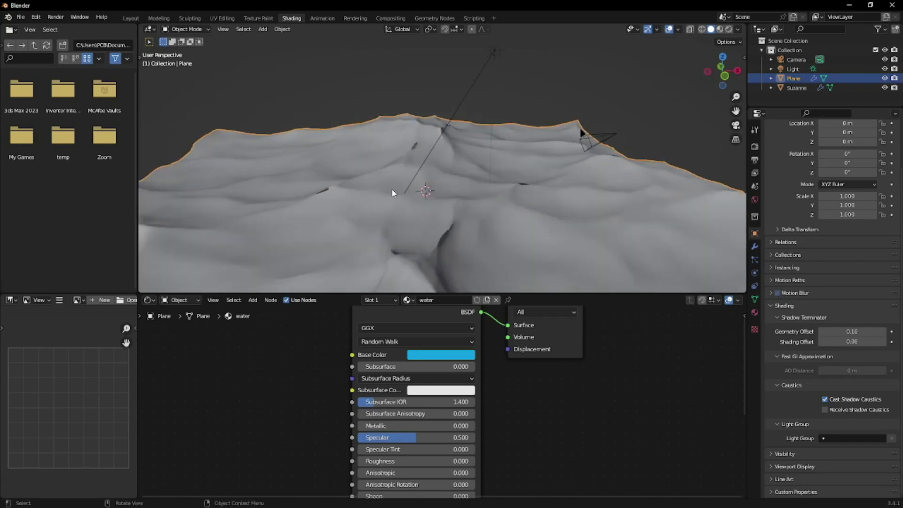
middle_click_drag(393, 191, 390, 169)
middle_click_drag(453, 197, 458, 119)
middle_click_drag(437, 152, 426, 231)
scroll(449, 211, "up", 8)
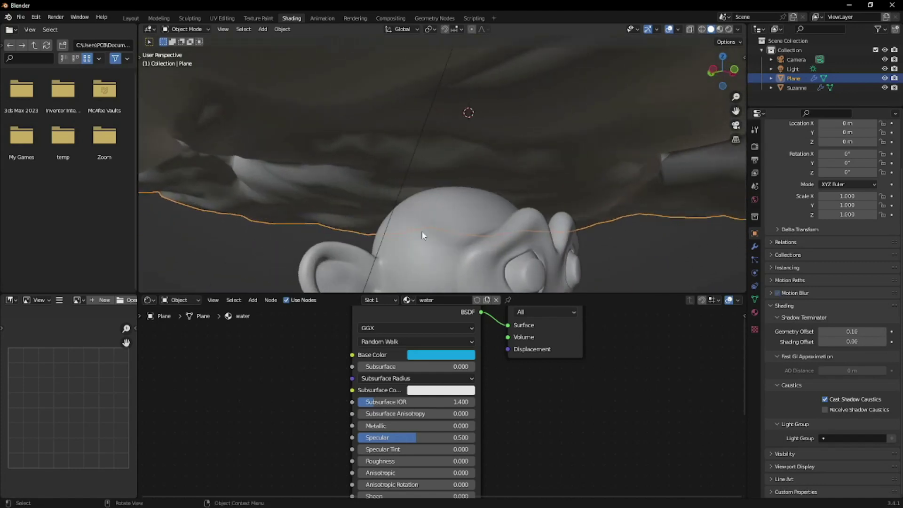
scroll(501, 233, "down", 8)
middle_click_drag(481, 202, 437, 137)
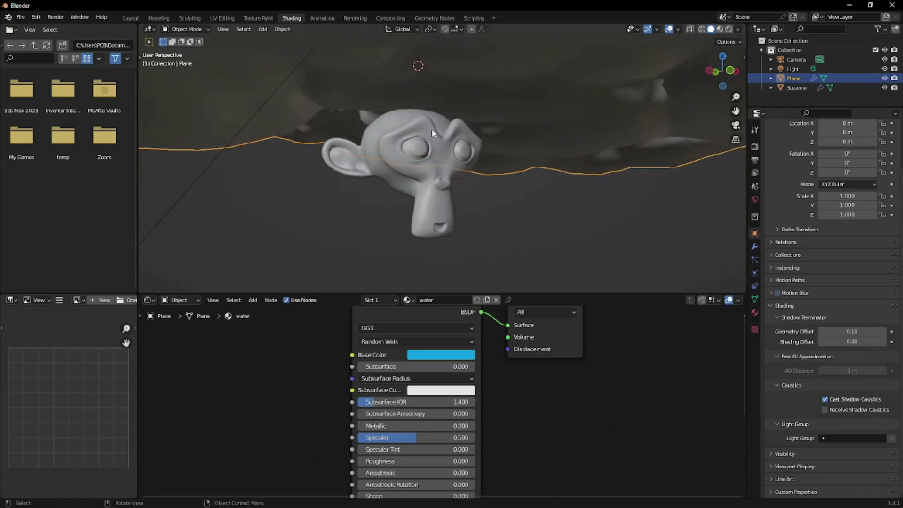
left_click(438, 141)
mouse_move(456, 189)
middle_mouse_down()
mouse_move(513, 193)
mouse_move(452, 202)
middle_mouse_up()
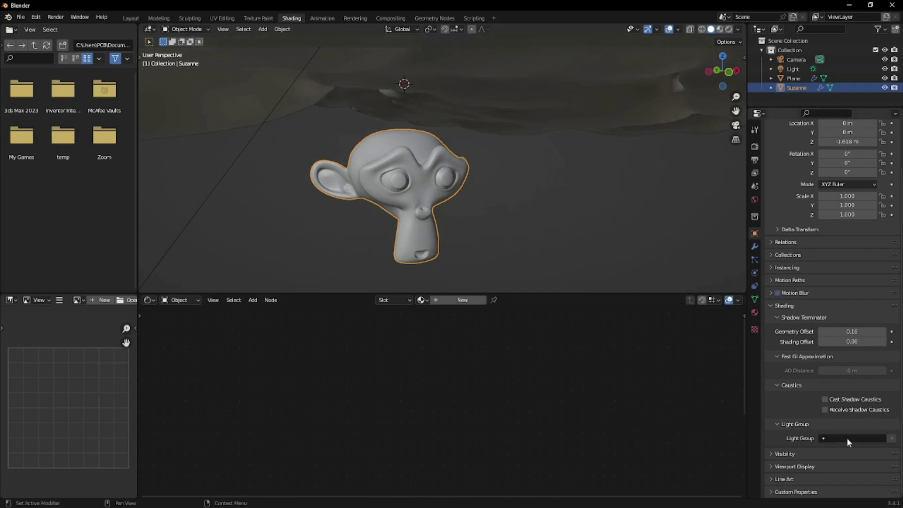
Enable Receive Shadow Caustics on Suzanne
left_click(826, 410)
scroll(403, 186, "down", 4)
mouse_move(394, 175)
middle_mouse_down()
mouse_move(413, 176)
mouse_move(397, 179)
middle_mouse_up()
scroll(435, 144, "up", 5)
Switch to Rendered shading and toggle Suzanne's caustics receiving off and on to compare
key("z")
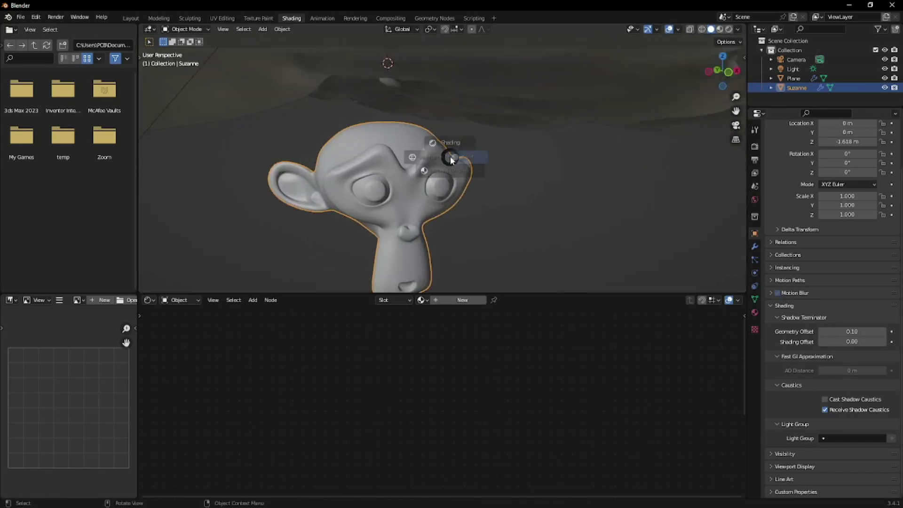
left_click(455, 111)
mouse_move(469, 145)
middle_mouse_down()
mouse_move(481, 161)
mouse_move(522, 162)
middle_mouse_up()
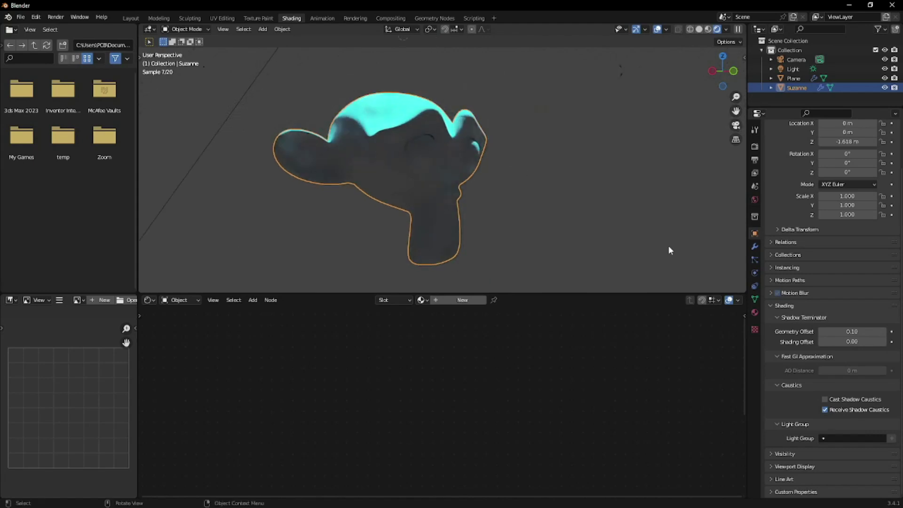
left_click(825, 410)
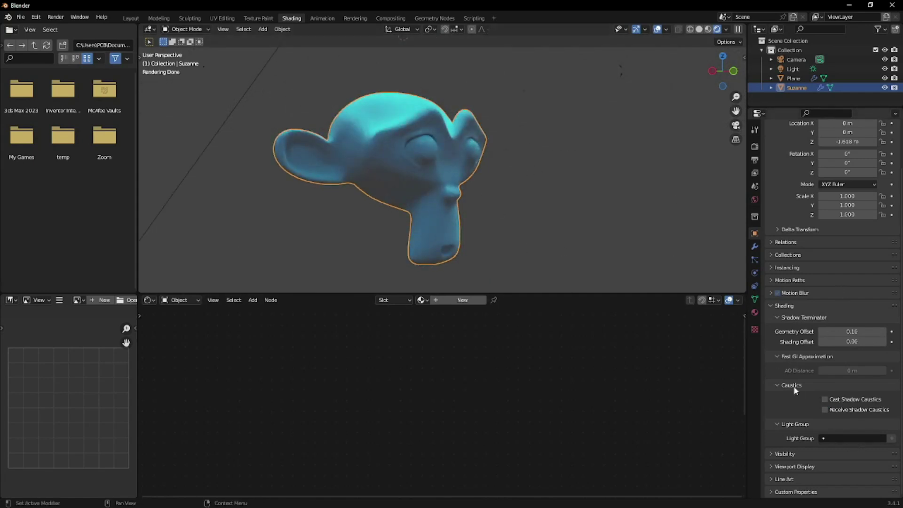
left_click(825, 409)
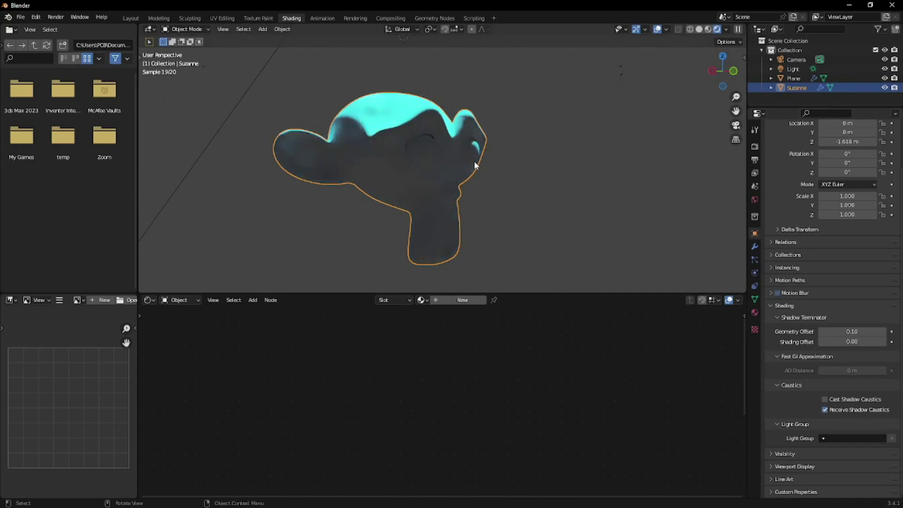
middle_click_drag(474, 161, 431, 157)
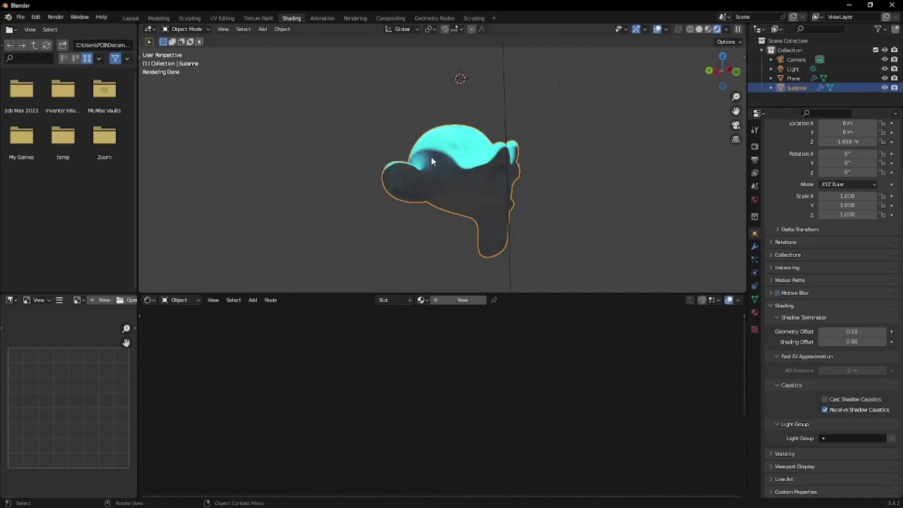
Return the viewport to Solid shading
key("z")
left_click(522, 179)
scroll(522, 179, "down", 3)
middle_click_drag(522, 178, 476, 205)
Set the ocean plane's Ocean modifier Resolution Viewport to 20
left_click(473, 146)
scroll(482, 199, "down", 4)
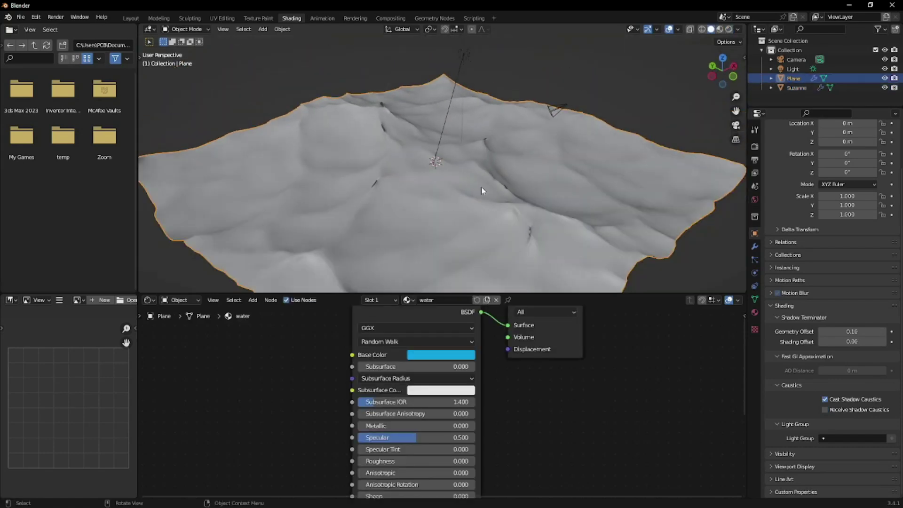
left_click(755, 246)
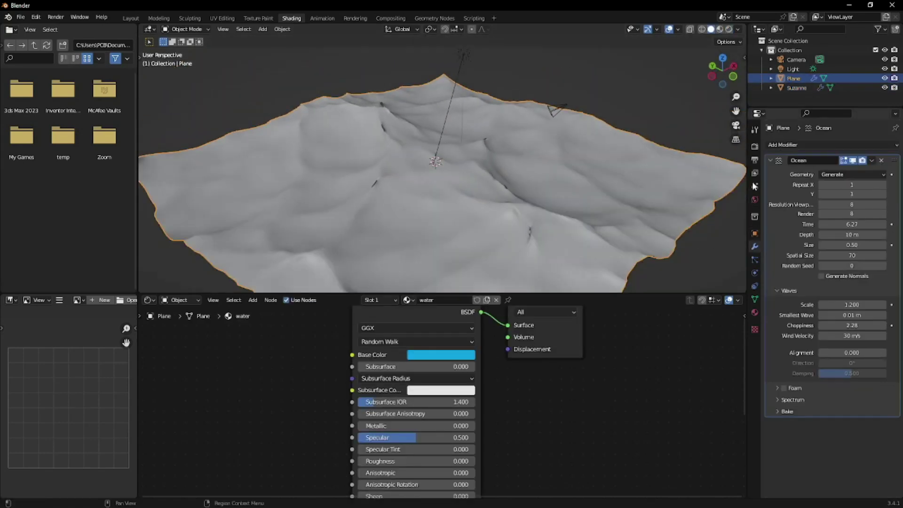
left_click(854, 204)
type("20")
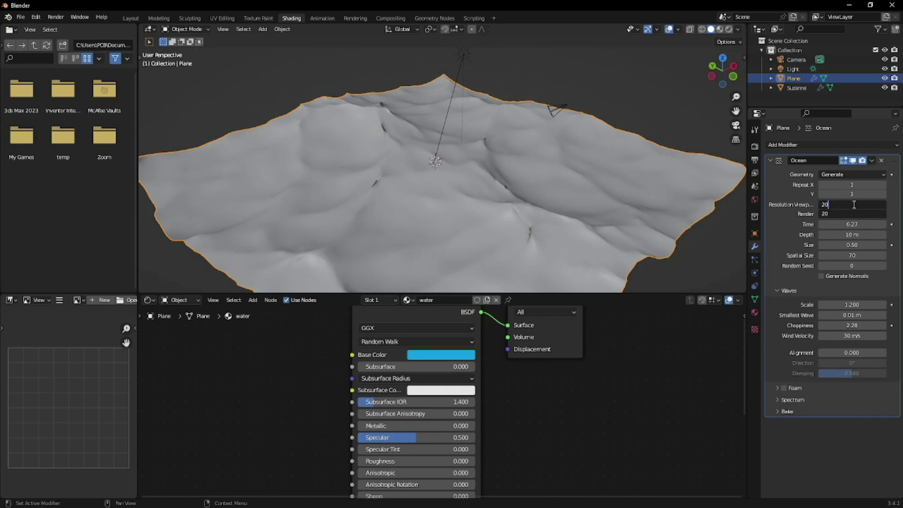
key("Return")
mouse_move(504, 227)
middle_mouse_down()
mouse_move(444, 236)
mouse_move(468, 210)
mouse_move(459, 180)
mouse_move(435, 161)
mouse_move(428, 168)
middle_mouse_up()
Switch the viewport to Rendered preview
key("z")
left_click(426, 117)
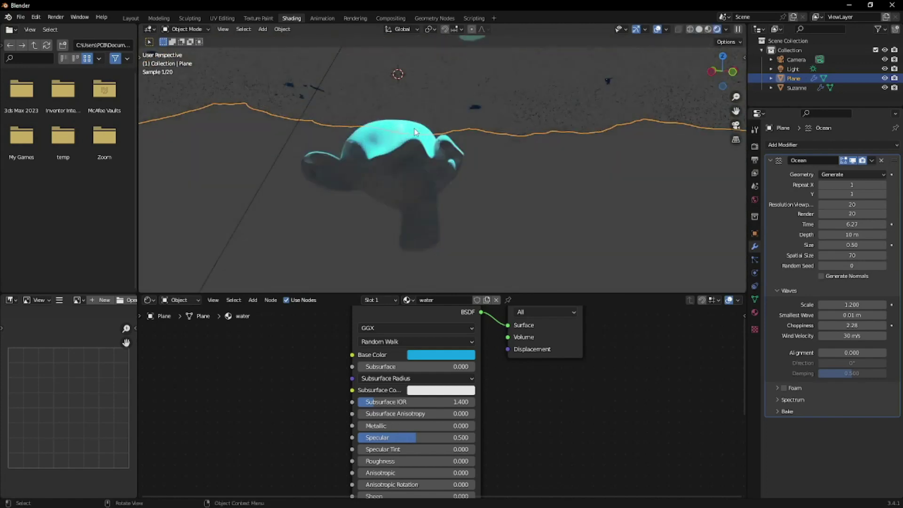
scroll(419, 157, "up", 6)
Tilt Suzanne about the X axis to -49.6° and show her object settings
left_click(394, 163)
scroll(398, 197, "down", 5)
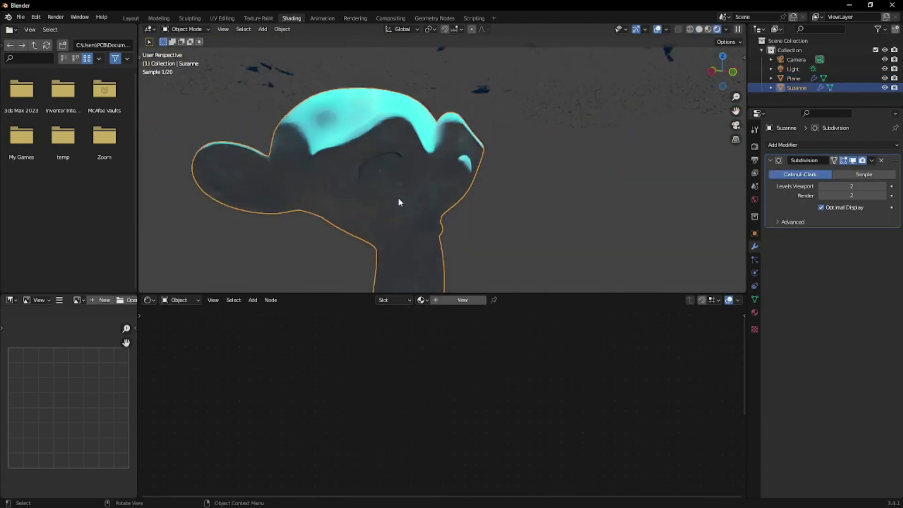
key("r")
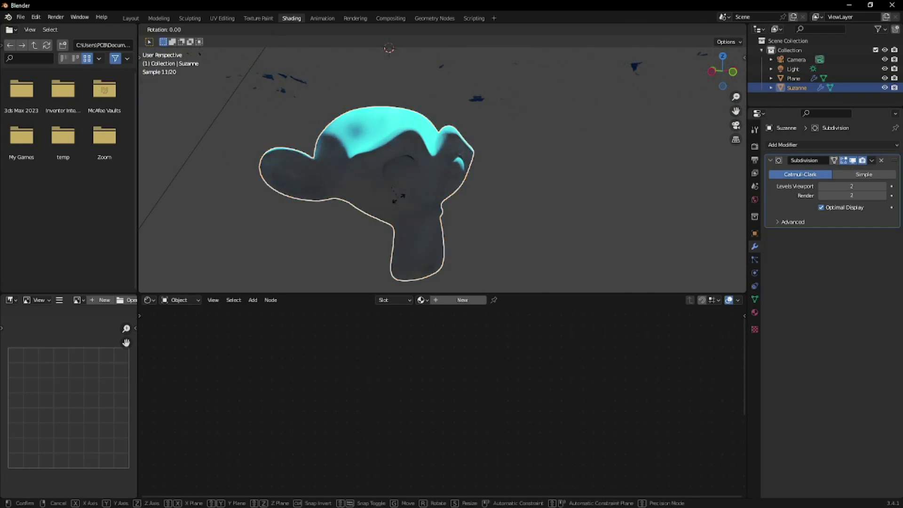
key("x")
left_click(382, 181)
middle_click_drag(382, 182, 657, 180)
middle_click_drag(228, 183, 286, 154)
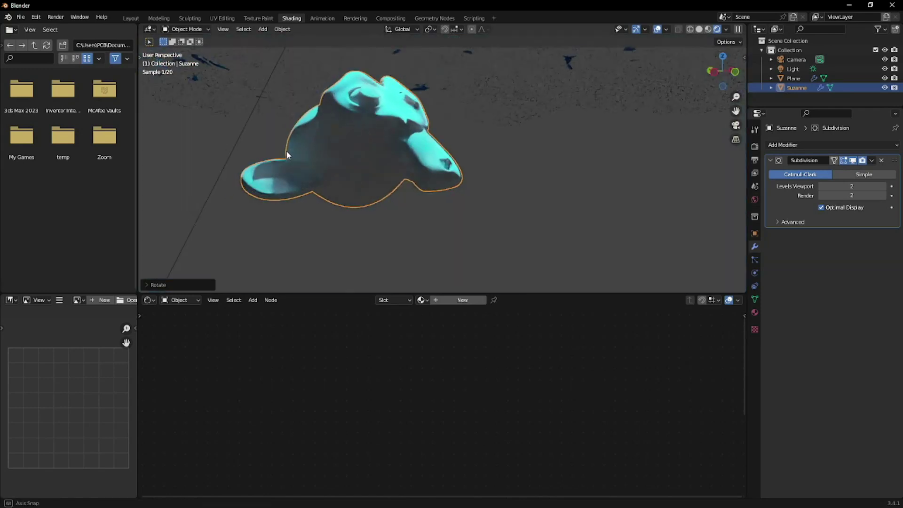
left_click(756, 234)
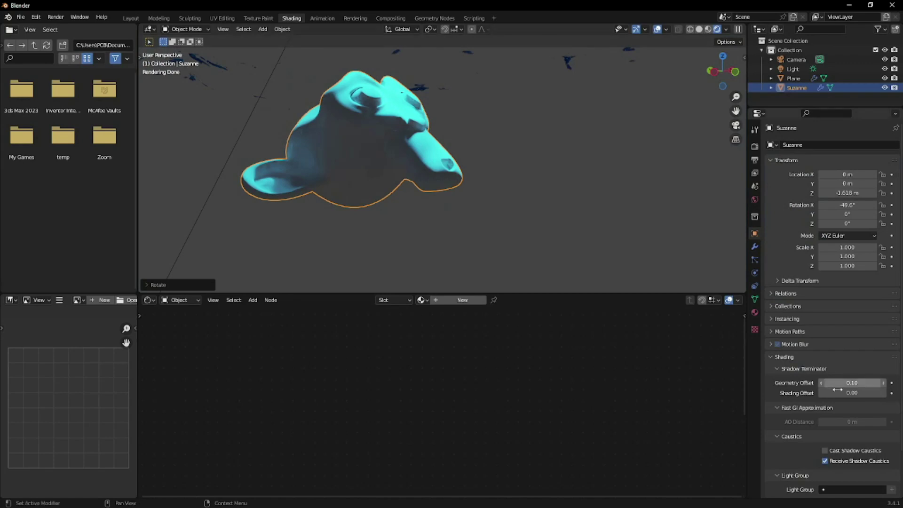
Render the final image with F12, inspect it, and close the render window
scroll(833, 282, "down", 1)
key("F12")
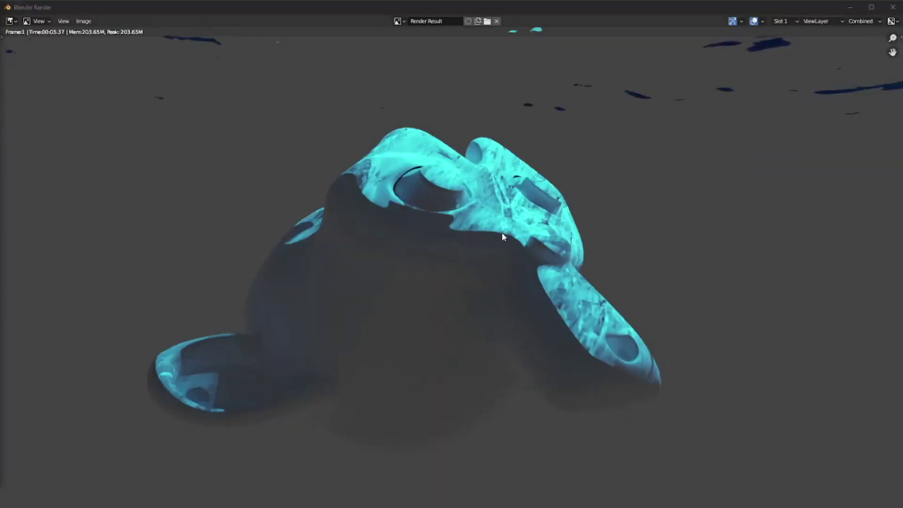
scroll(494, 225, "down", 2)
scroll(484, 243, "up", 3)
scroll(468, 282, "down", 2)
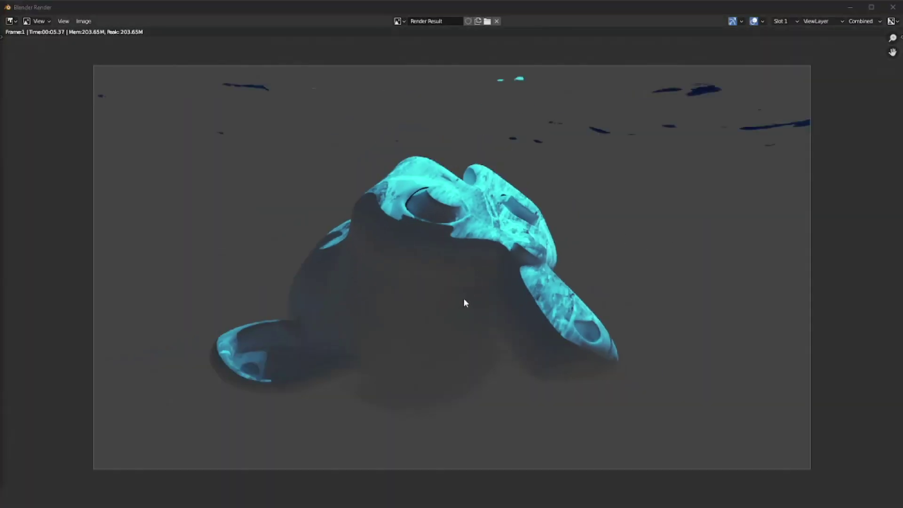
scroll(457, 311, "up", 1)
scroll(456, 312, "down", 1)
middle_click_drag(470, 312, 470, 295)
left_click(890, 7)
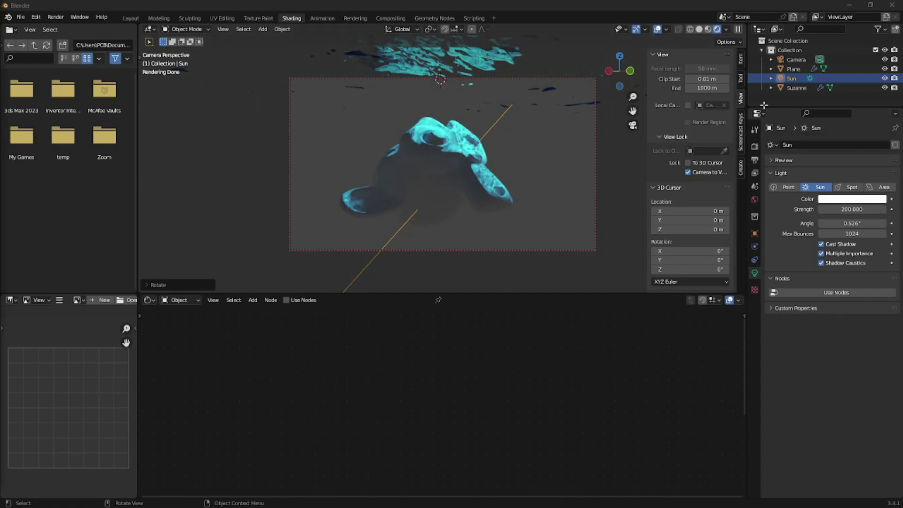
Select Suzanne to show her Material.001 shader
left_click(846, 87)
key("ctrl+z")
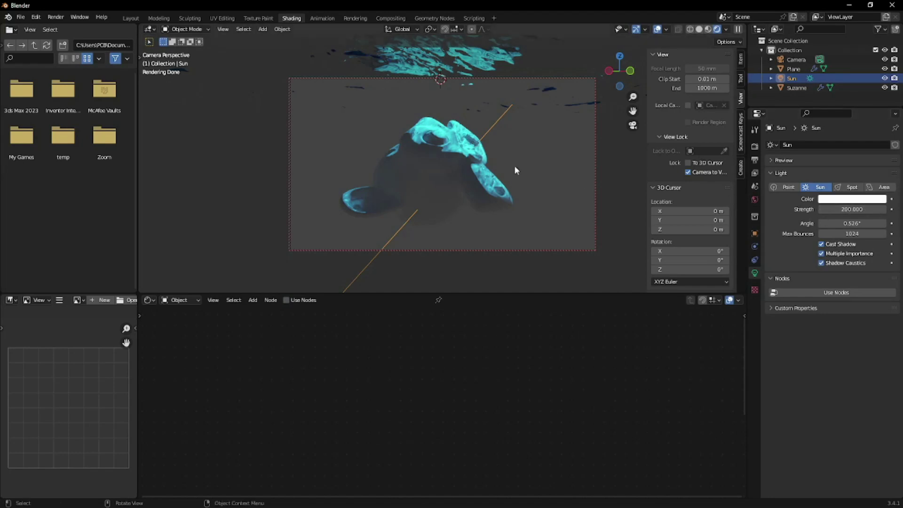
left_click(445, 162)
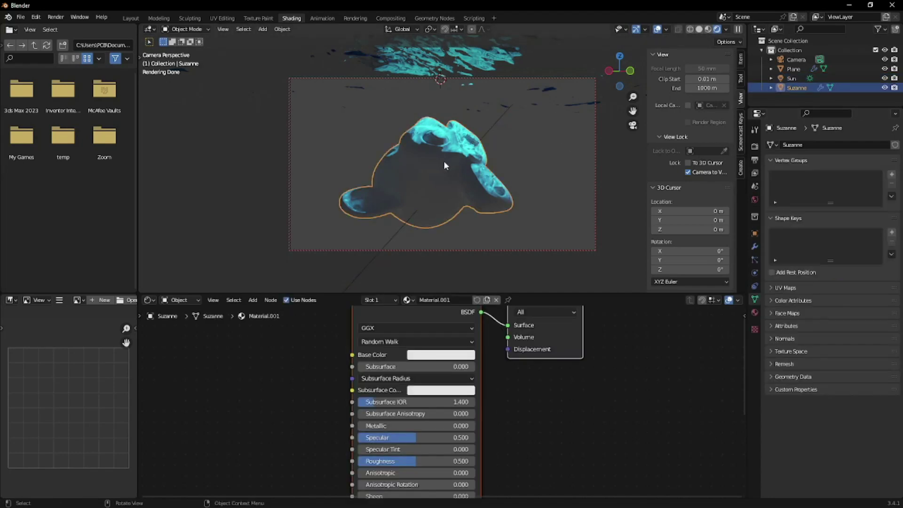
Render a 20-sample frame of Suzanne's cyan caustics, review it, then close the result
key("F12")
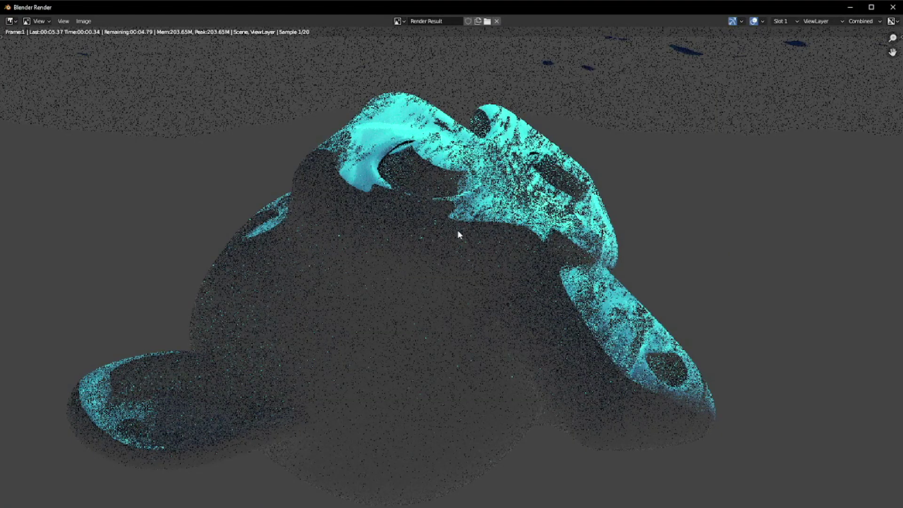
scroll(467, 282, "down", 2)
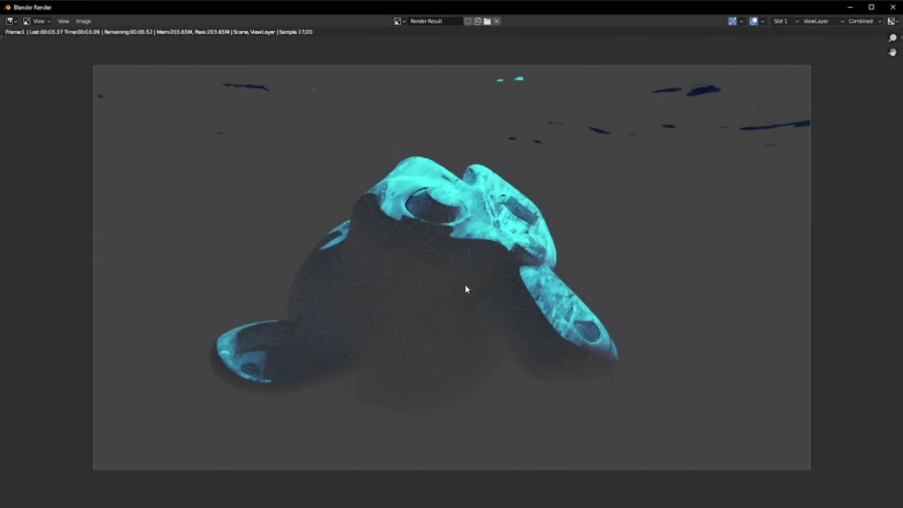
scroll(465, 284, "up", 1)
middle_click_drag(465, 284, 461, 271)
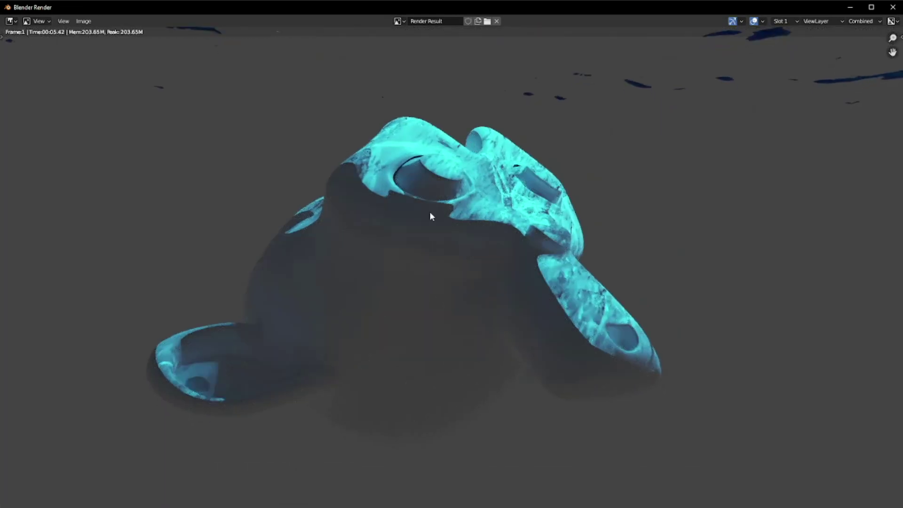
scroll(517, 225, "down", 1)
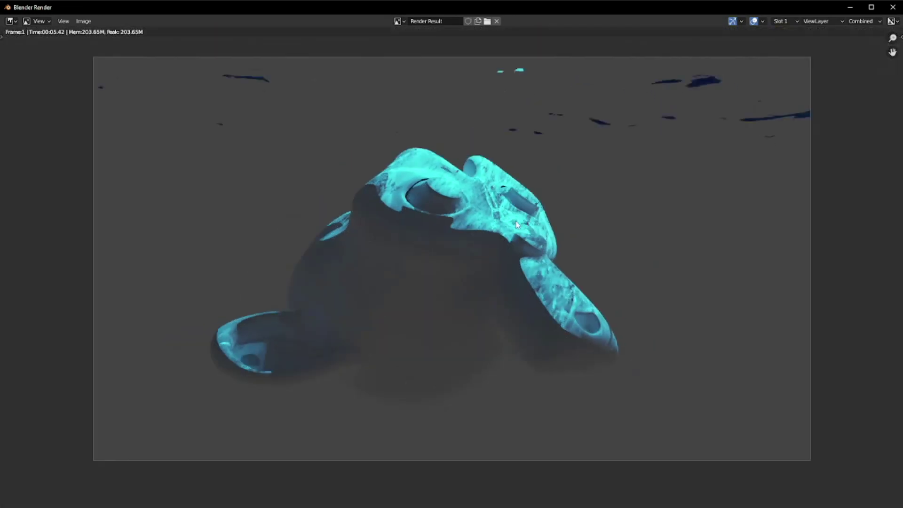
left_click(892, 7)
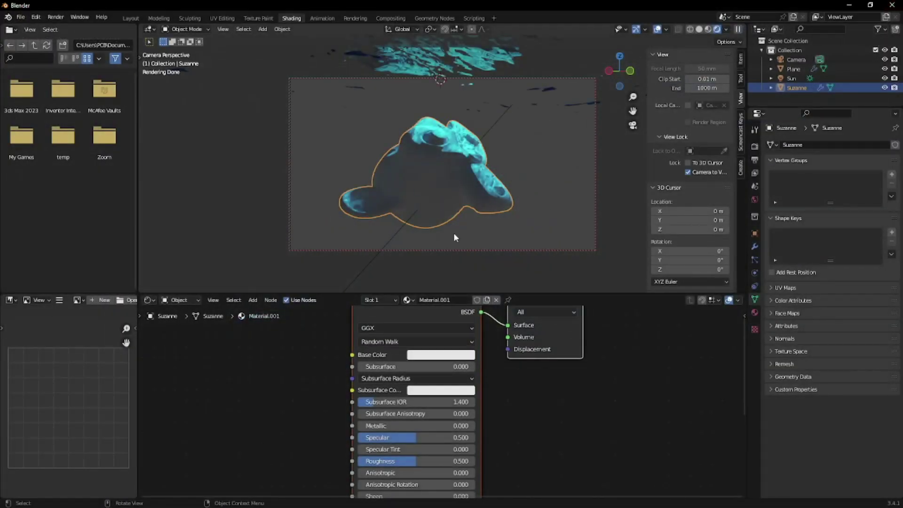
Switch the viewport to Solid shading looking down on the water
key("z")
left_click(517, 228)
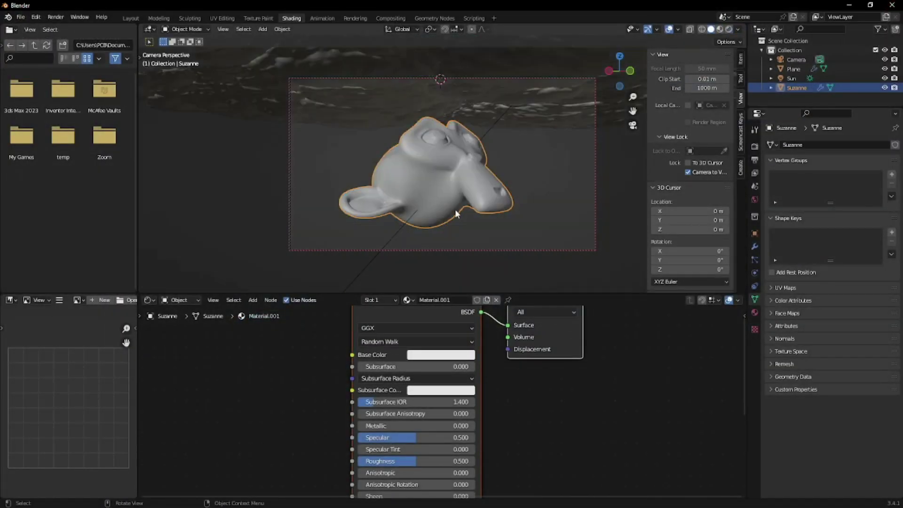
middle_click_drag(481, 216, 434, 215)
Add a new plane, Plane.001, and scale it up around Suzanne
key("shift+a")
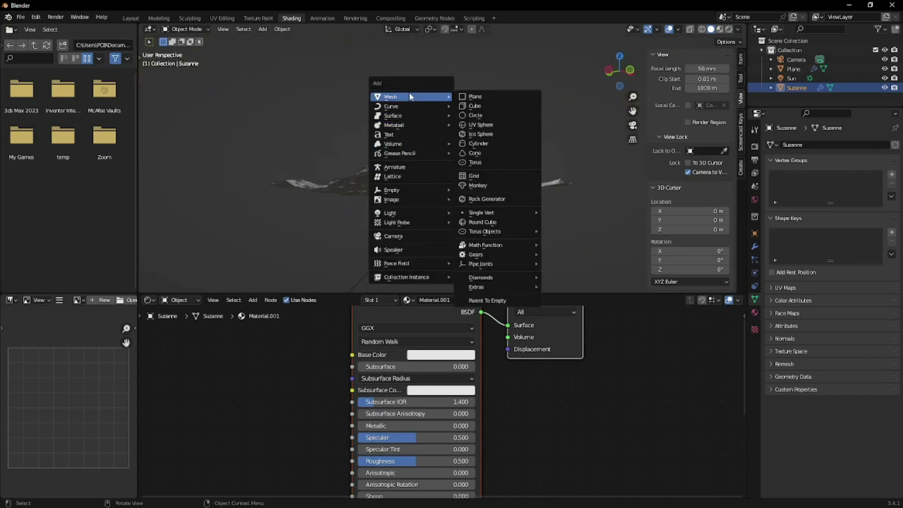
mouse_move(432, 96)
left_click(471, 98)
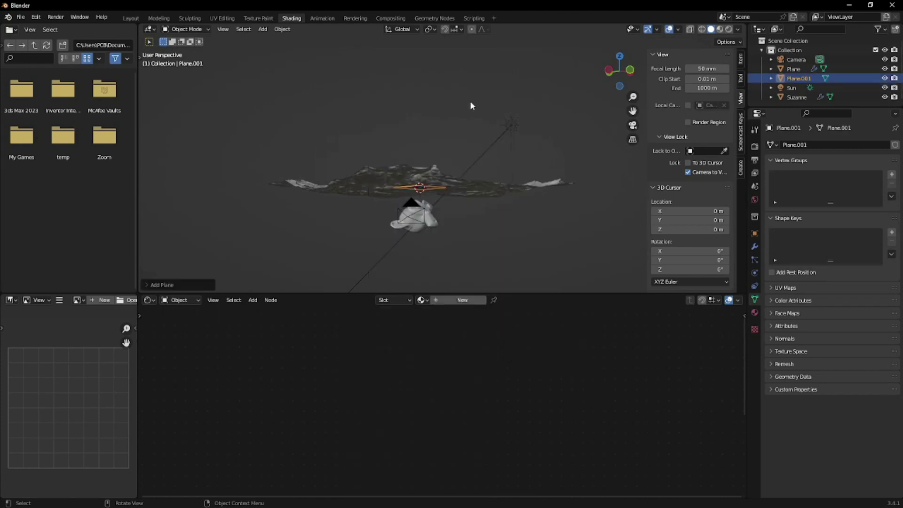
middle_click_drag(470, 101, 439, 145)
key("s")
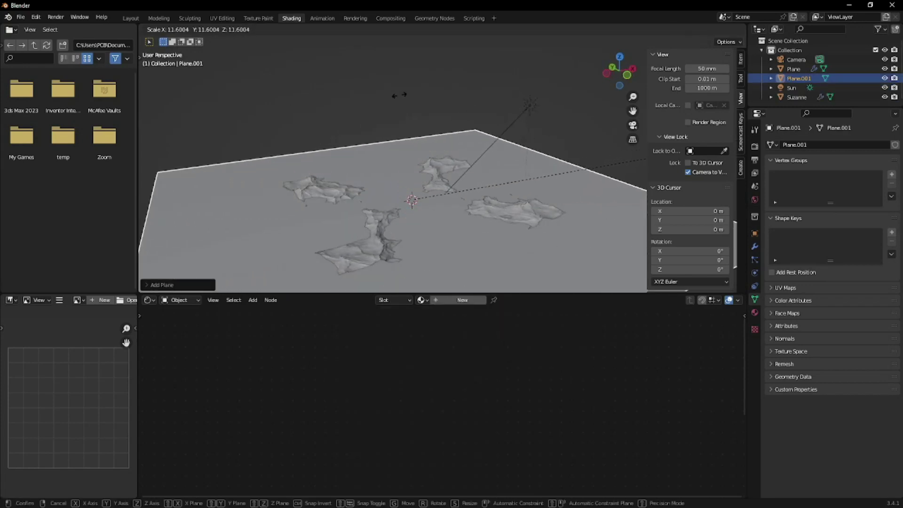
left_click(434, 98)
scroll(419, 150, "down", 4)
middle_click_drag(419, 150, 333, 150)
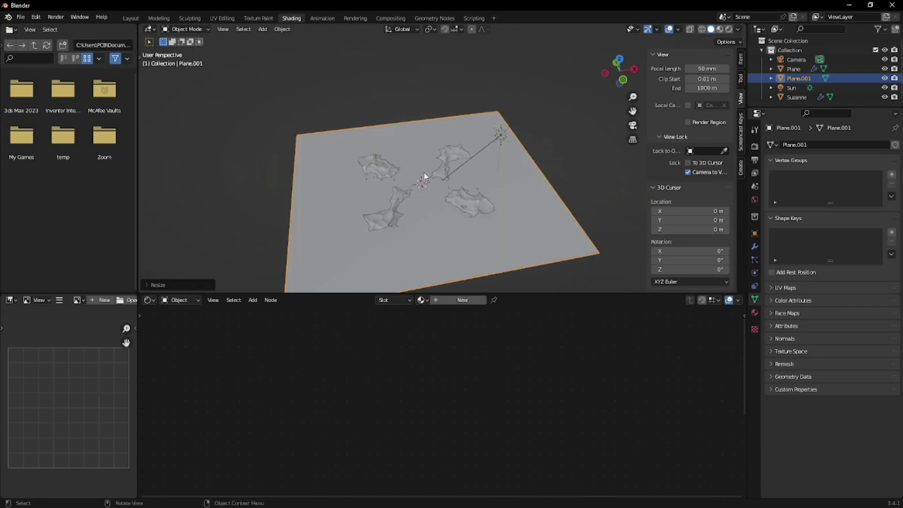
In Edit Mode, inset and extrude the plane's face to form an open box
key("Tab")
key("3")
left_click(333, 149)
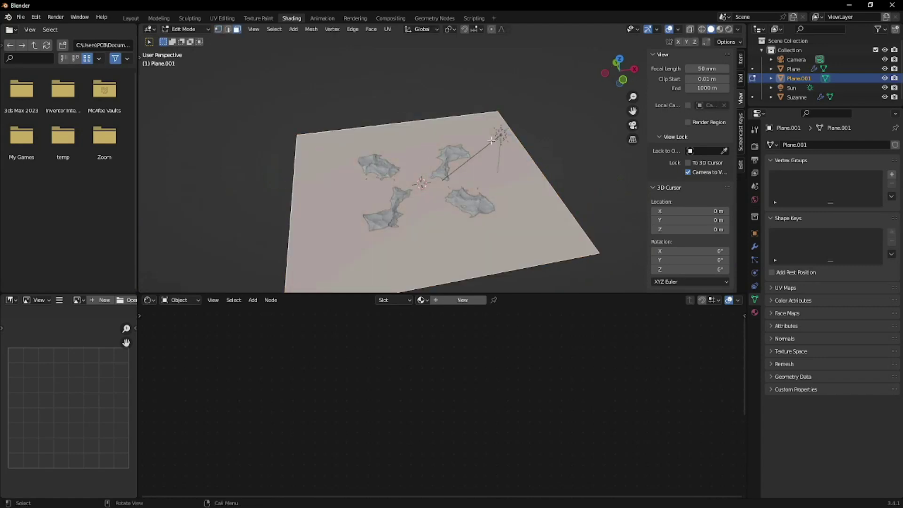
key("i")
left_click(446, 151)
key("e")
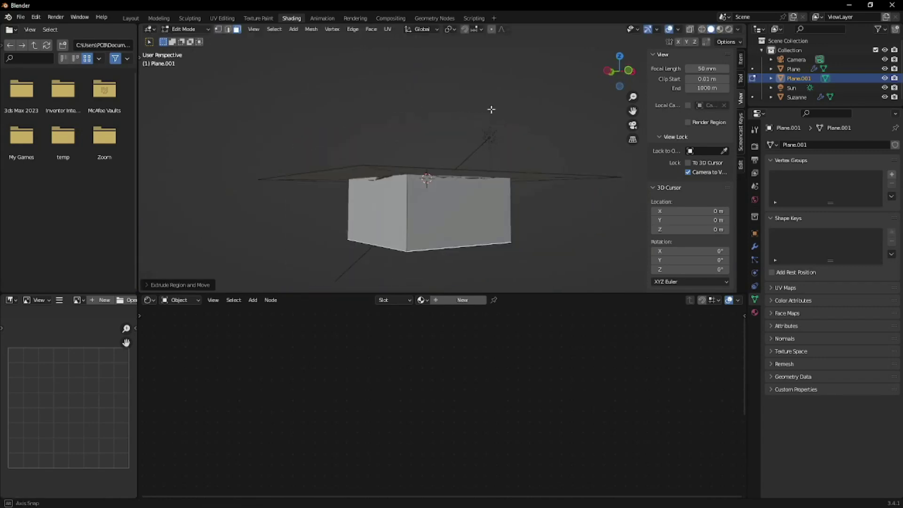
key("KP_0")
left_click(442, 77)
left_click(352, 99)
key("z")
key("z")
Give the box a new material, Material.002
left_click(242, 182)
key("Tab")
left_click(755, 312)
left_click(844, 185)
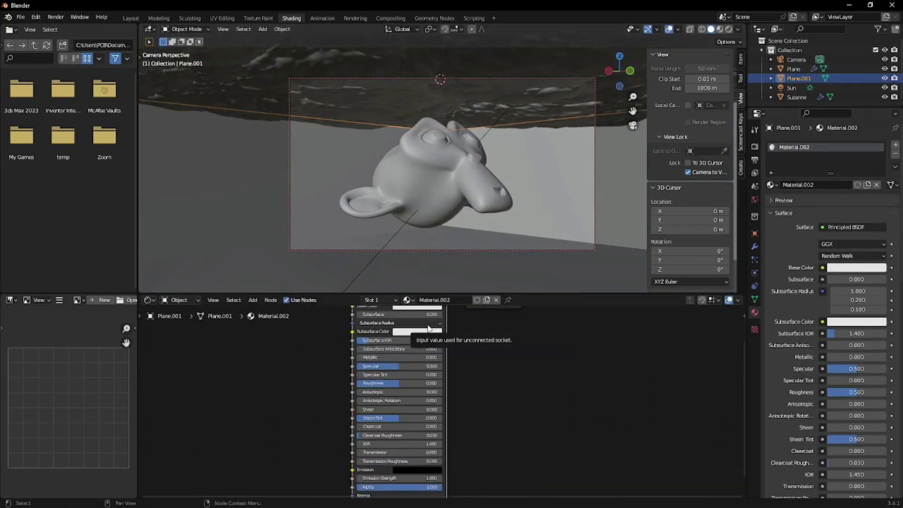
Load the floor_tiles_08 texture maps onto the box with Node Wrangler's Ctrl+Shift+T
key("ctrl+shift+t")
left_click(234, 204)
double_click(352, 257)
double_click(353, 257)
double_click(354, 200)
scroll(400, 216, "down", 5)
left_click(423, 218)
left_click(494, 219, "ctrl")
left_click(358, 298, "ctrl")
left_click(604, 387)
scroll(345, 363, "down", 3)
Smart UV Project all faces of the box in edit mode
key("z")
key("Tab")
key("z")
key("a")
key("u")
left_click(236, 192)
left_click(236, 271)
scroll(258, 410, "down", 3)
Set the Mapping node Scale to 10 and preview rendered shading, back in object mode
middle_click_drag(258, 411, 374, 338)
key("z")
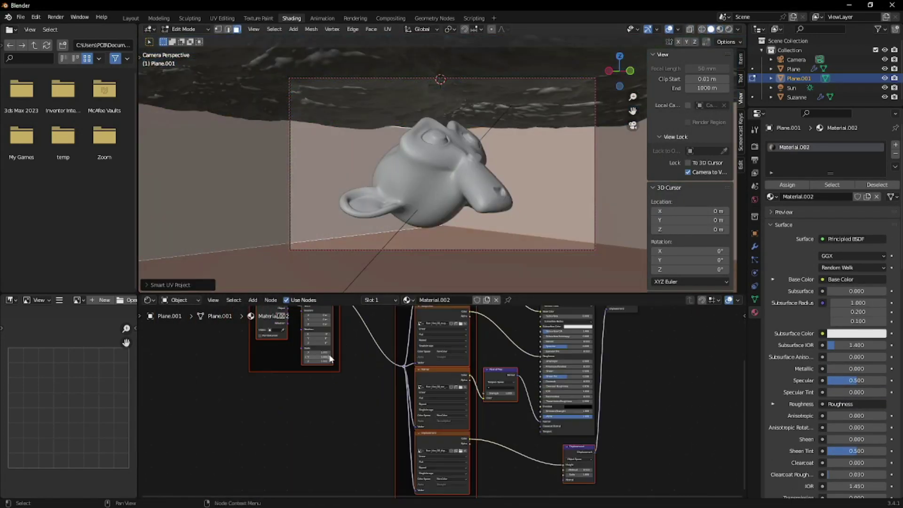
scroll(298, 347, "up", 2)
scroll(340, 370, "up", 3)
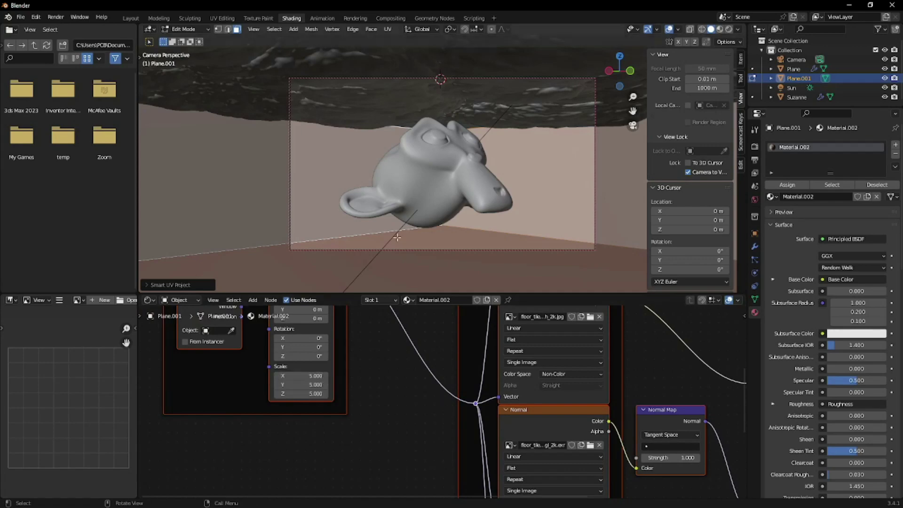
key("z")
key("Tab")
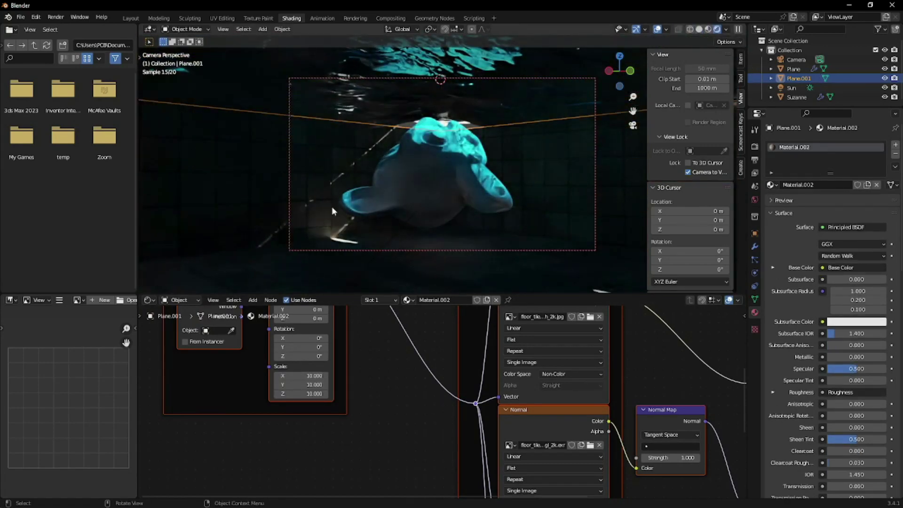
Compare solid and rendered shading of the tiled walls, then select Suzanne
key("z")
left_click(414, 209)
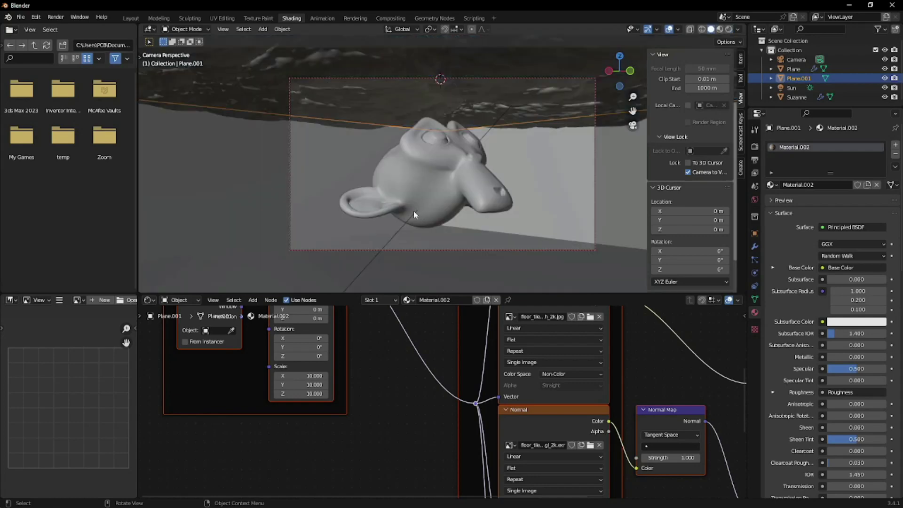
key("z")
left_click(345, 175)
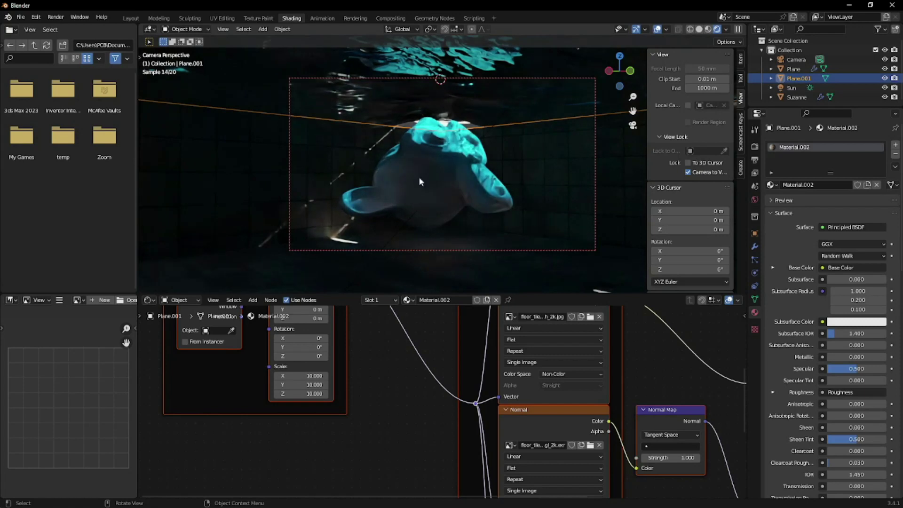
key("z")
left_click(543, 173)
left_click(431, 182)
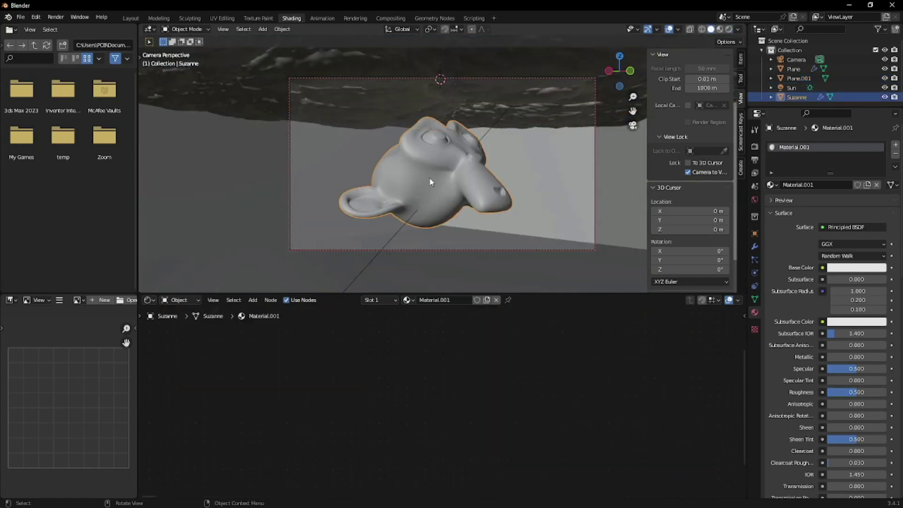
Enable Receive Shadow Caustics on the floor box Plane.001 and view it in rendered shading
left_click(299, 185)
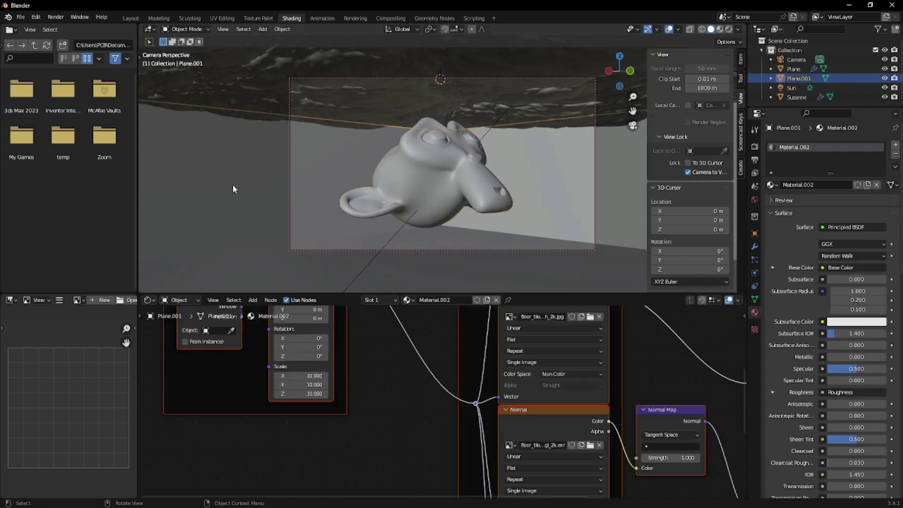
left_click(755, 231)
scroll(795, 306, "down", 2)
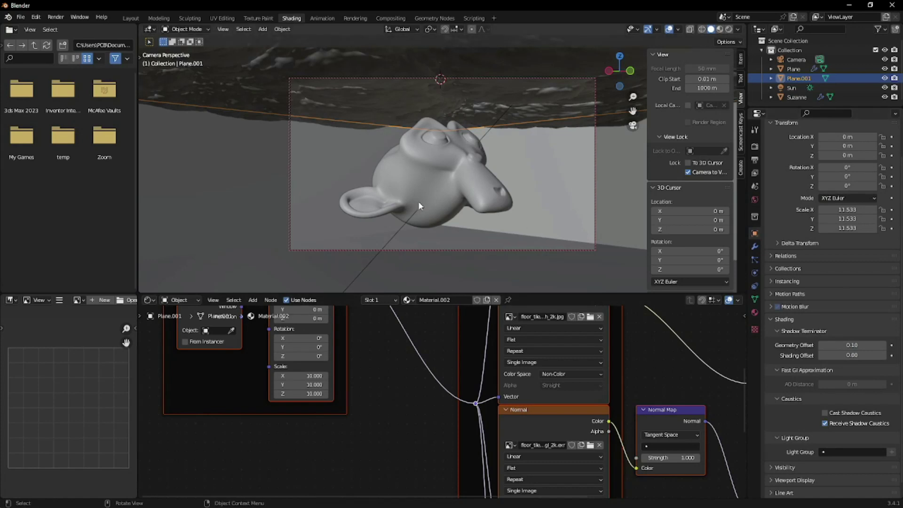
key("z")
left_click(403, 108)
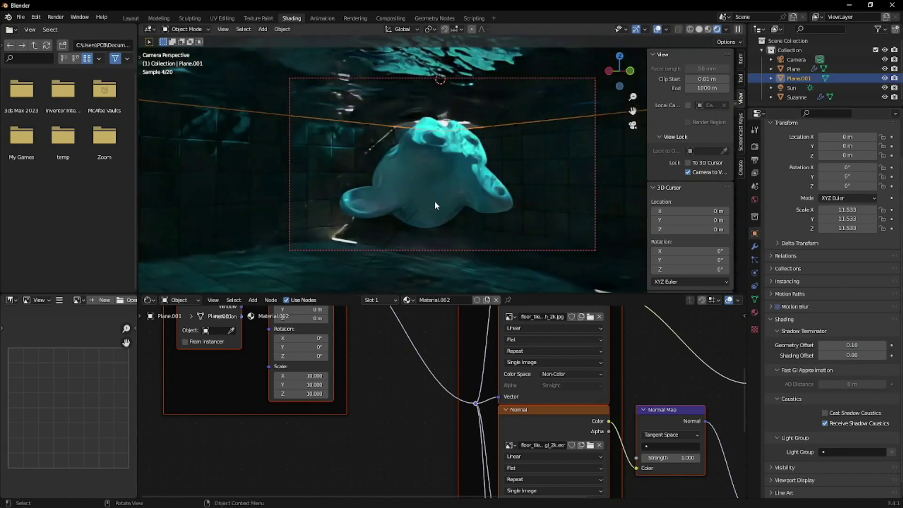
middle_click_drag(439, 202, 442, 184)
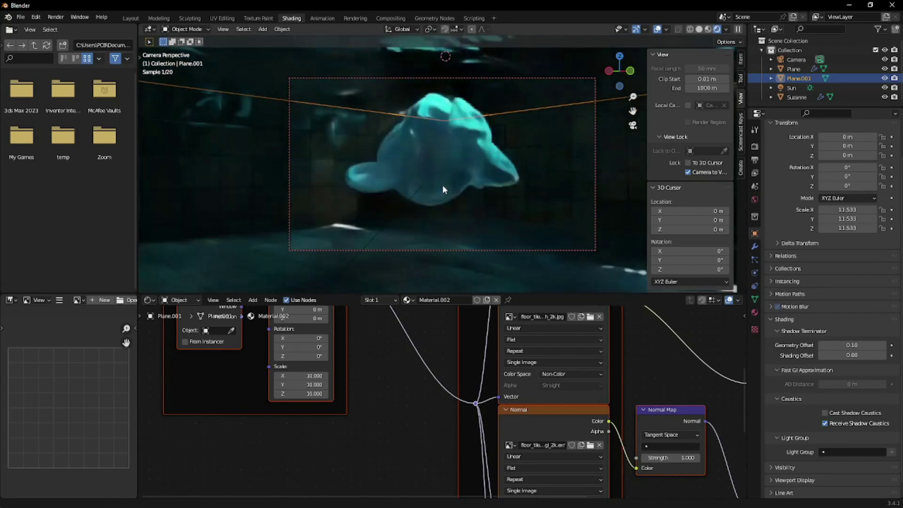
Lower Suzanne vertically to Z −1.931 m
left_click(446, 159)
key("g")
key("z")
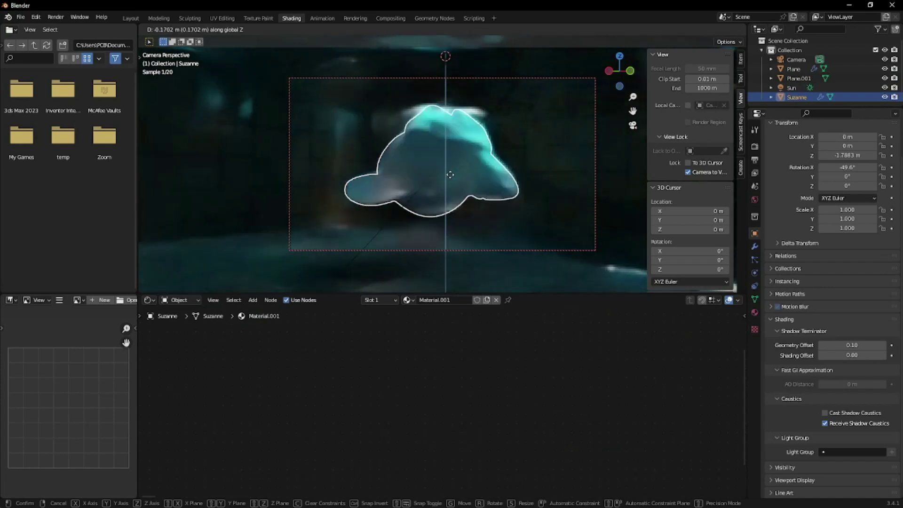
left_click(457, 200)
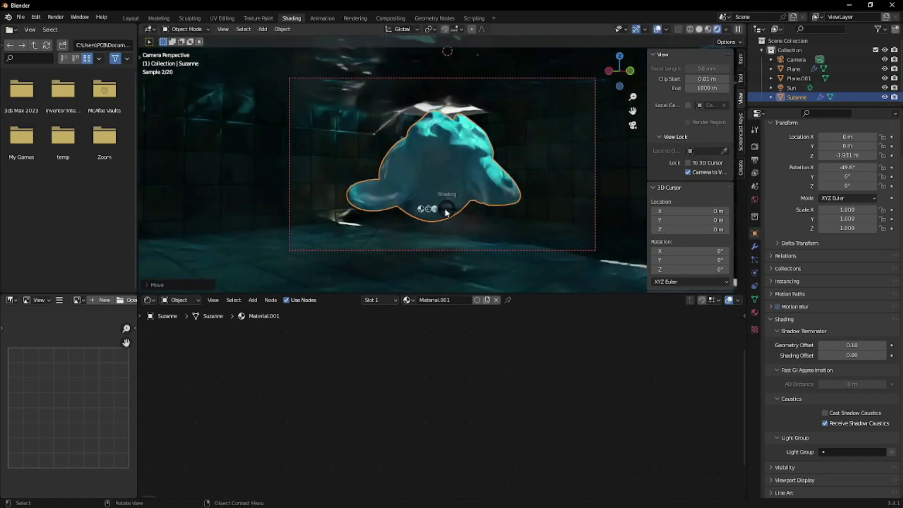
Return the viewport to solid shading and render the final Cycles image with F12
key("z")
left_click(551, 216)
key("F12")
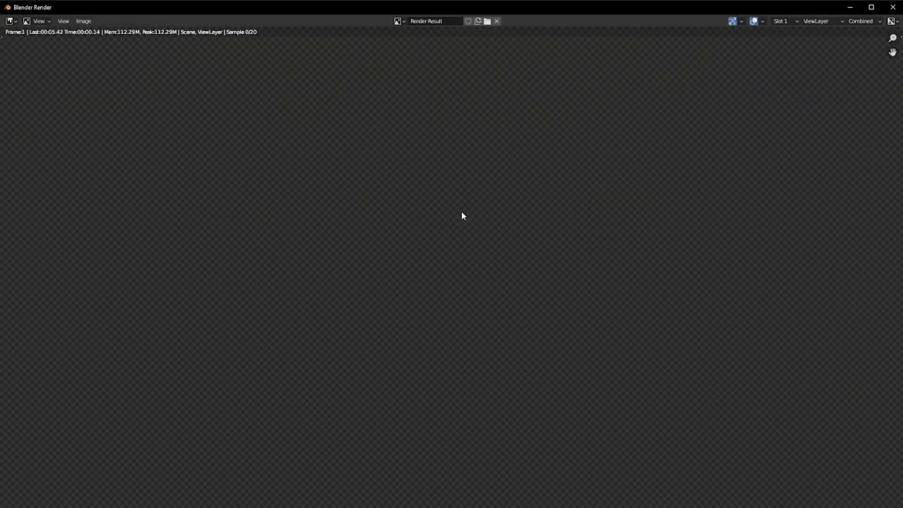